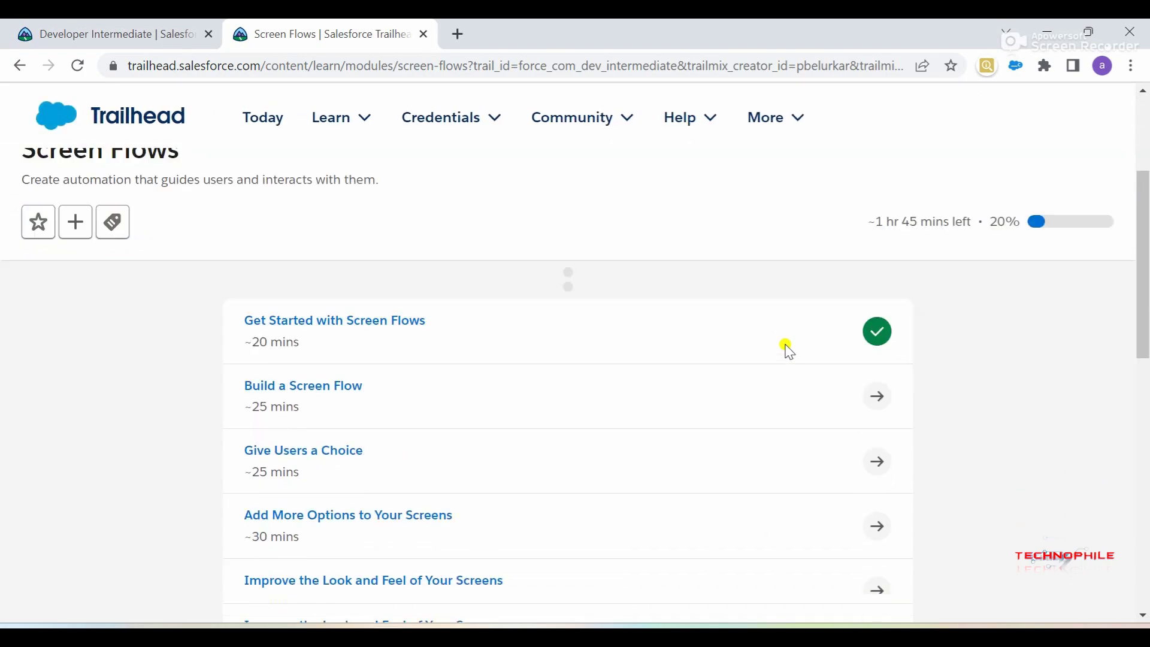
- Open the Build a Screen Flow unit and launch My Trailhead Playground 1 from its hands-on challenge
left_click(303, 395)
scroll(424, 436, "down", 4)
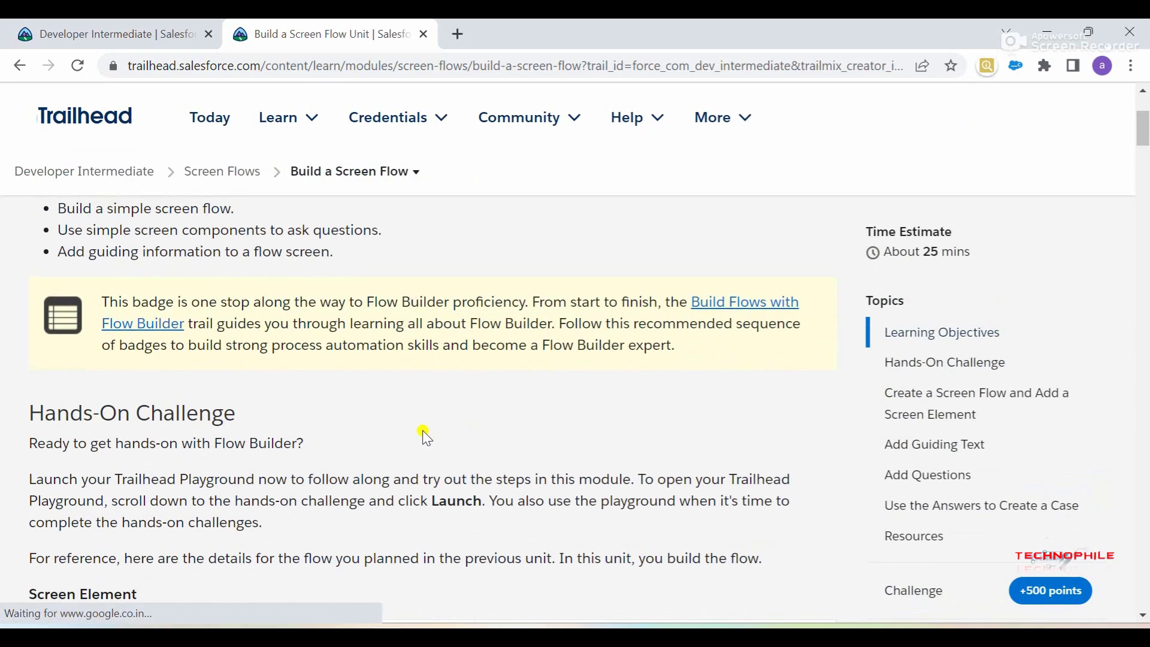
scroll(424, 436, "down", 20)
scroll(424, 436, "down", 3)
left_click(747, 471)
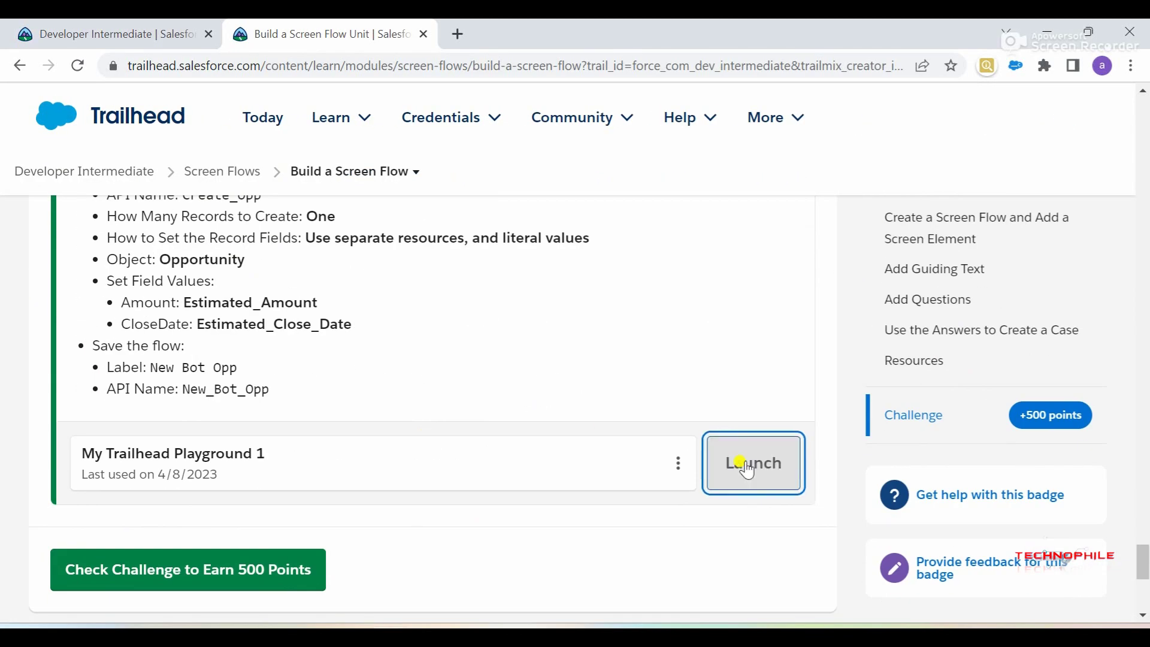
- Return to the unit's challenge instructions and examine the requirements for creating the screen flow and its formula
left_click(246, 35)
scroll(358, 404, "up", 9)
scroll(357, 404, "up", 4)
scroll(357, 406, "down", 2)
scroll(357, 407, "up", 2)
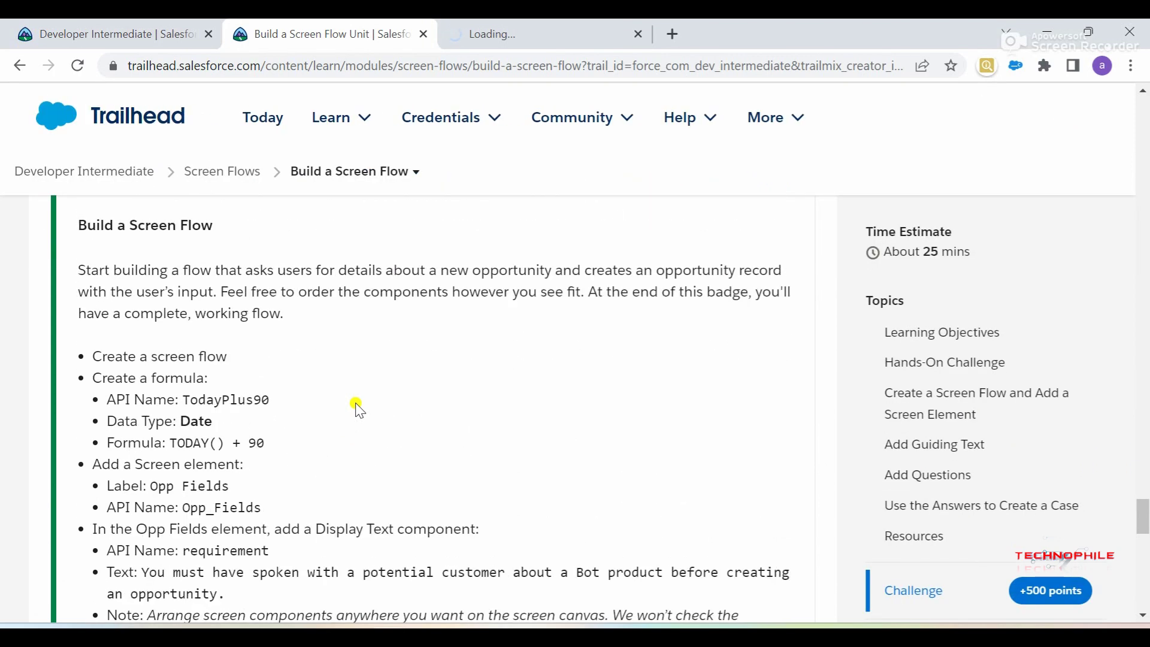
left_click_drag(105, 359, 270, 354)
left_click_drag(134, 367, 284, 442)
left_click(146, 432)
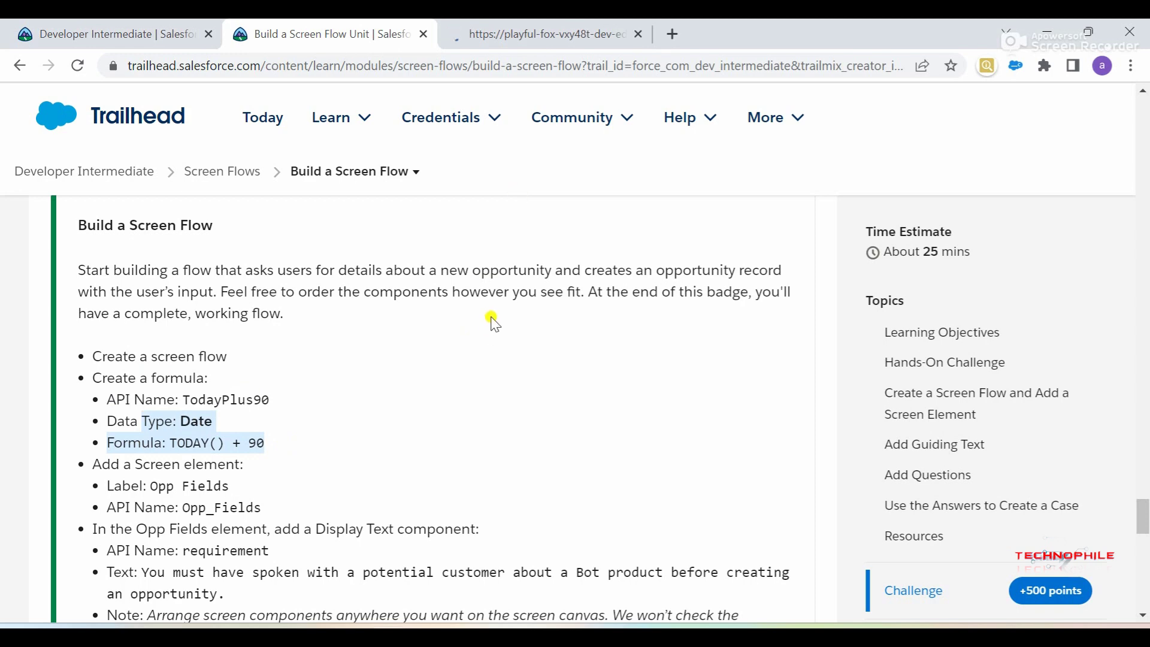
- Switch to the launched playground org and open its Setup
left_click(542, 25)
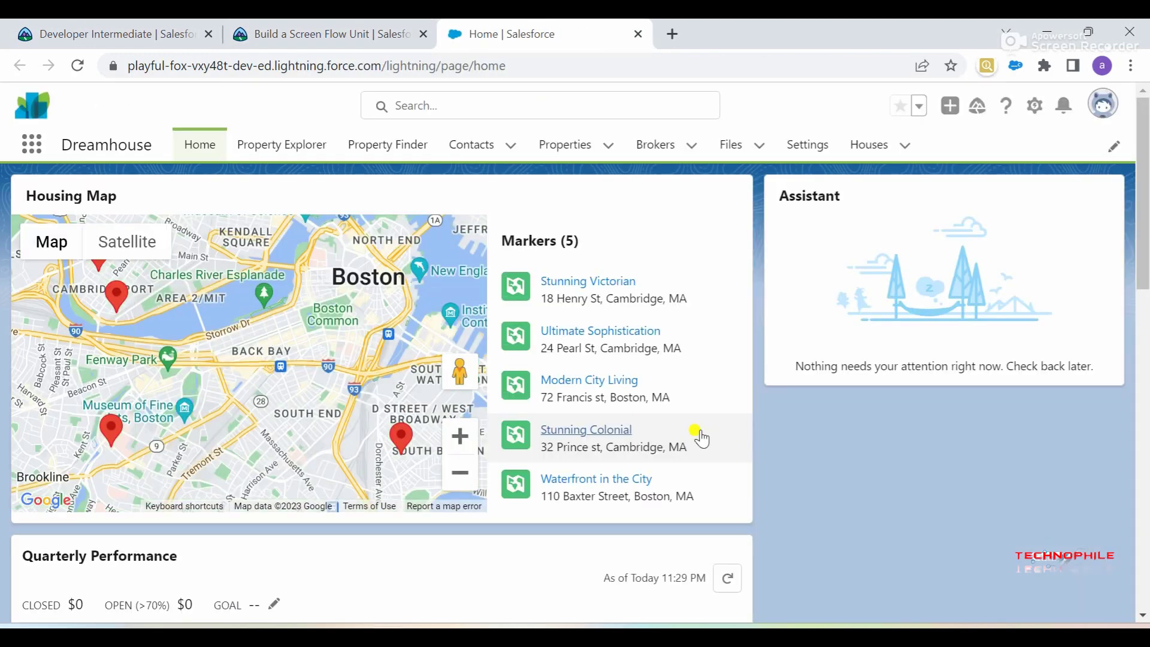
left_click(1034, 106)
left_click(956, 152)
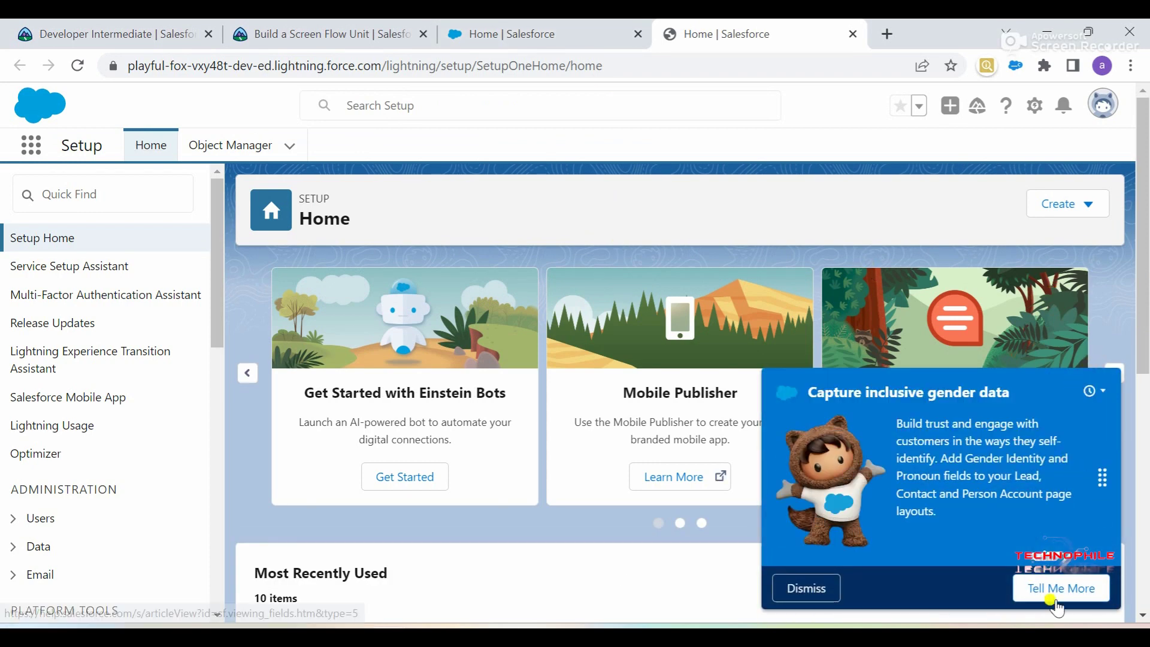
- Find the Flows setup page by searching for "flow", dismiss the gender data pop-up, and create a new Screen Flow
left_click(111, 194)
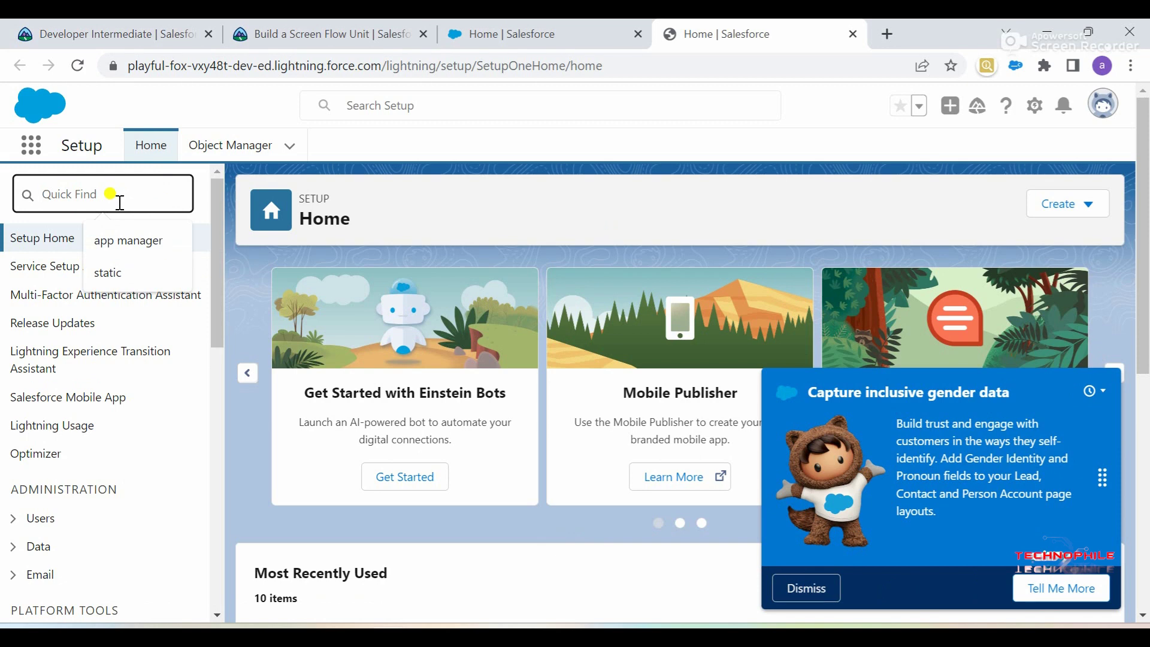
type("flow")
left_click(62, 465)
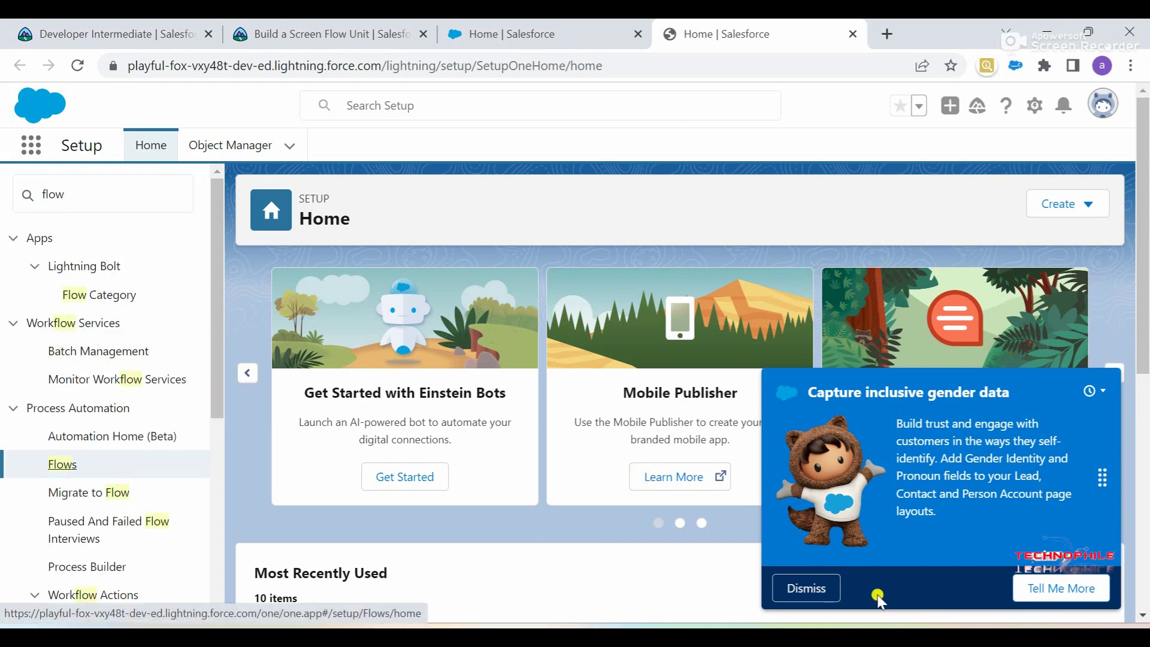
left_click(803, 588)
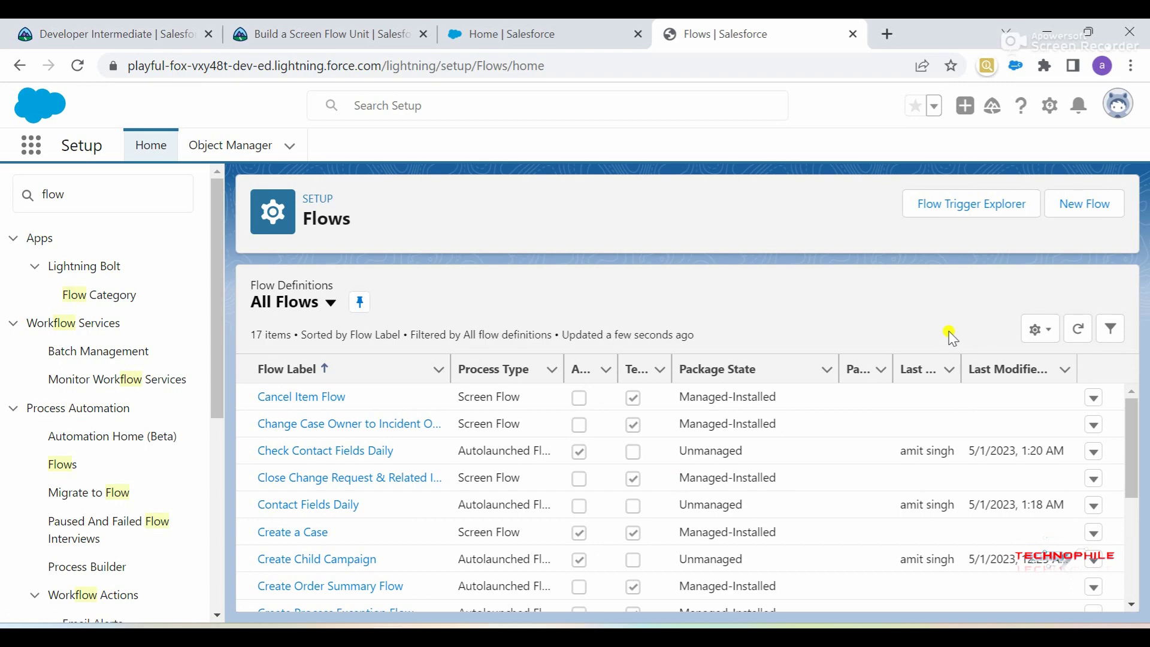
left_click(1125, 199)
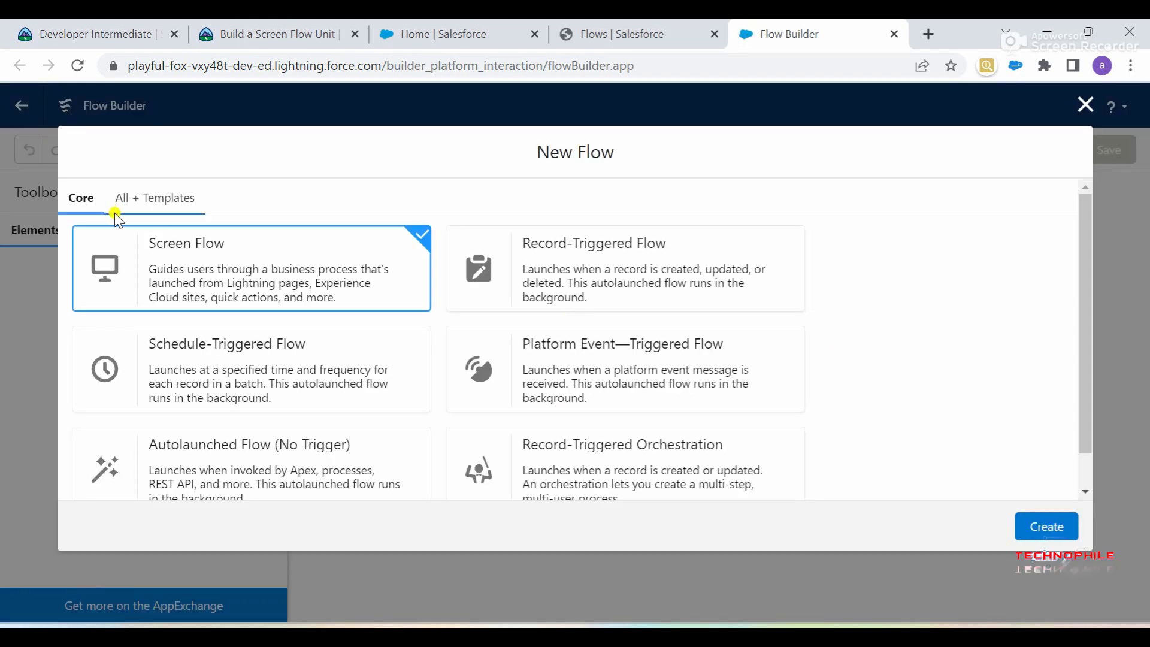
left_click(1043, 527)
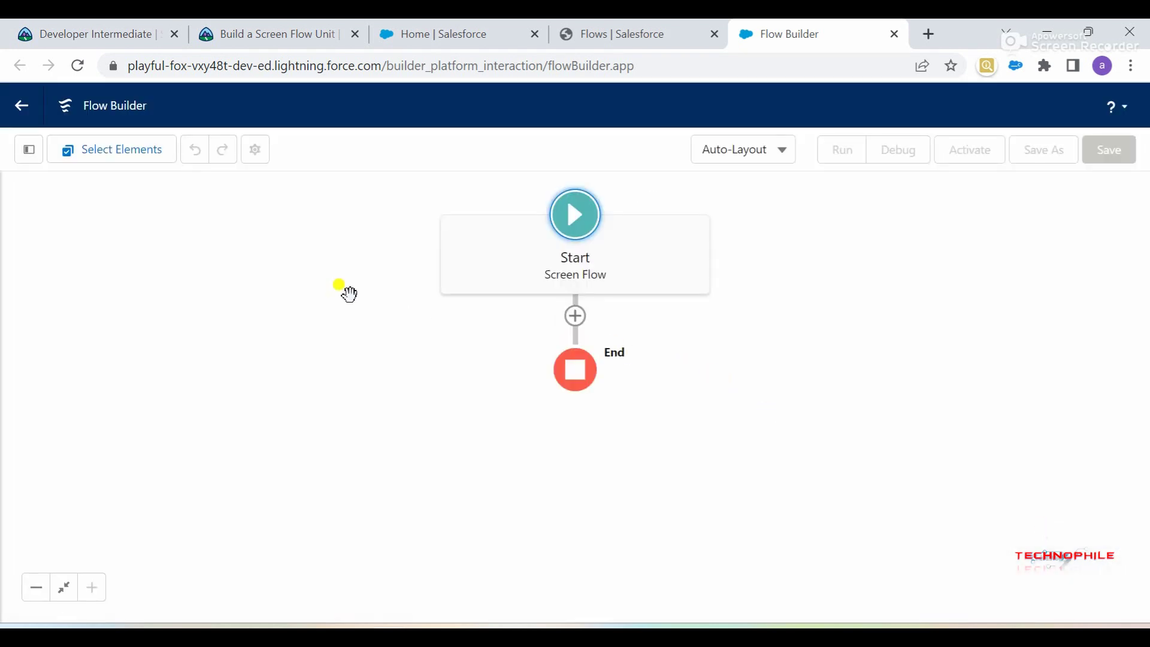
- Start a new Formula resource in the flow with the API name TodayPlus90, taken from the challenge instructions
left_click(27, 159)
left_click(60, 311)
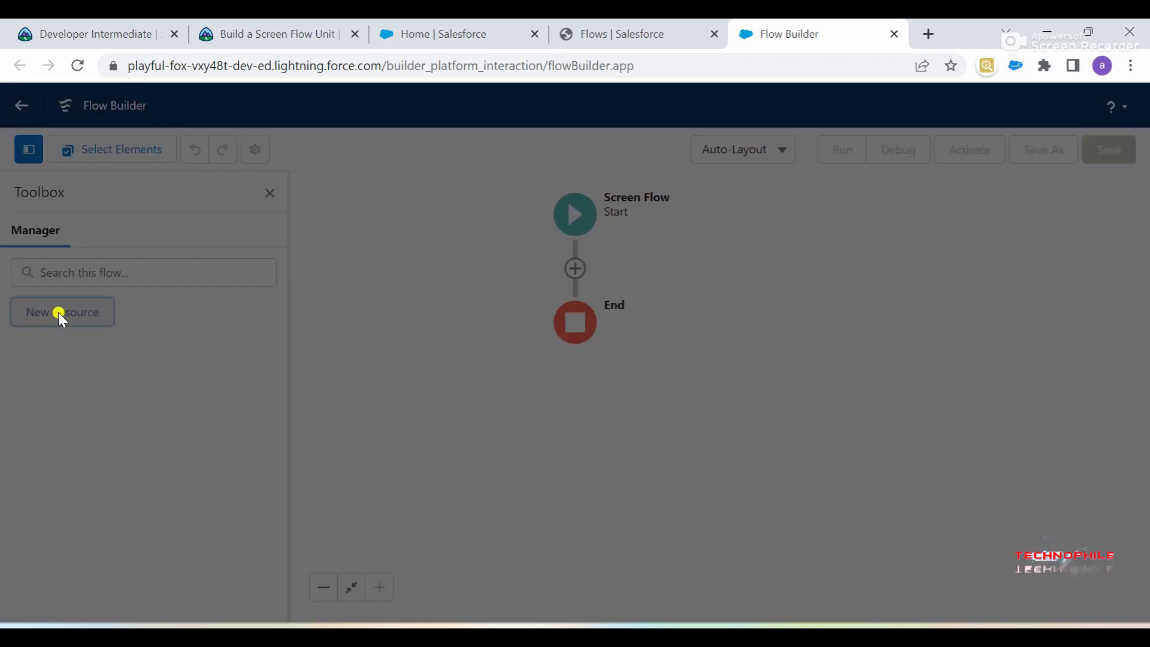
left_click(280, 20)
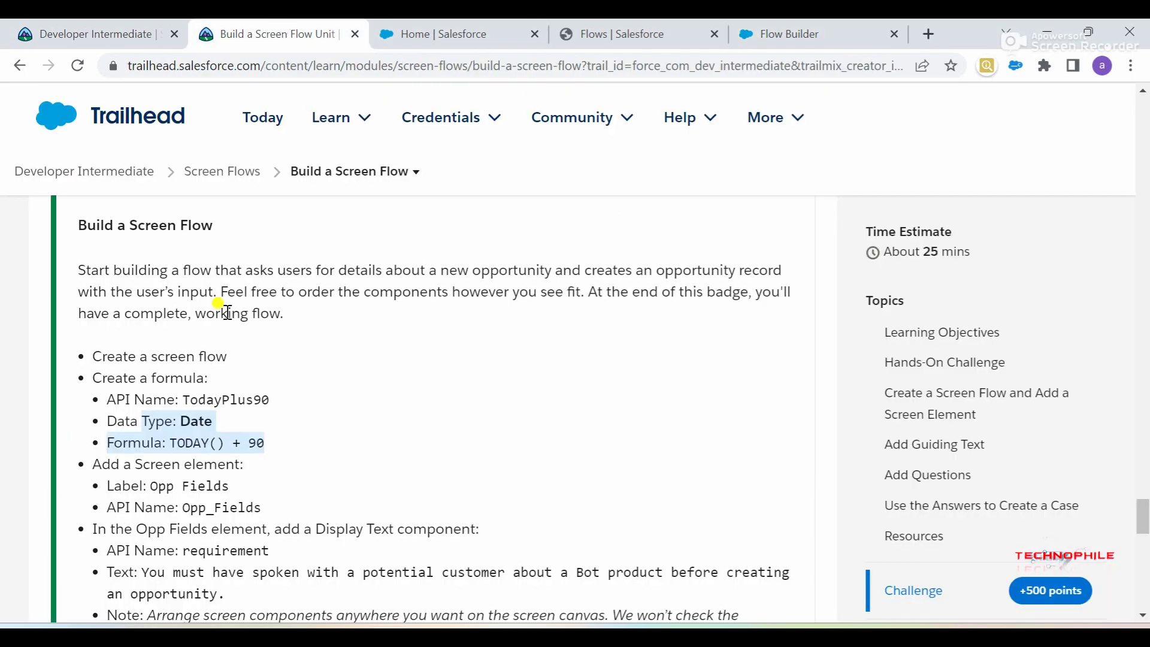
left_click(139, 405)
left_click_drag(189, 401, 260, 400)
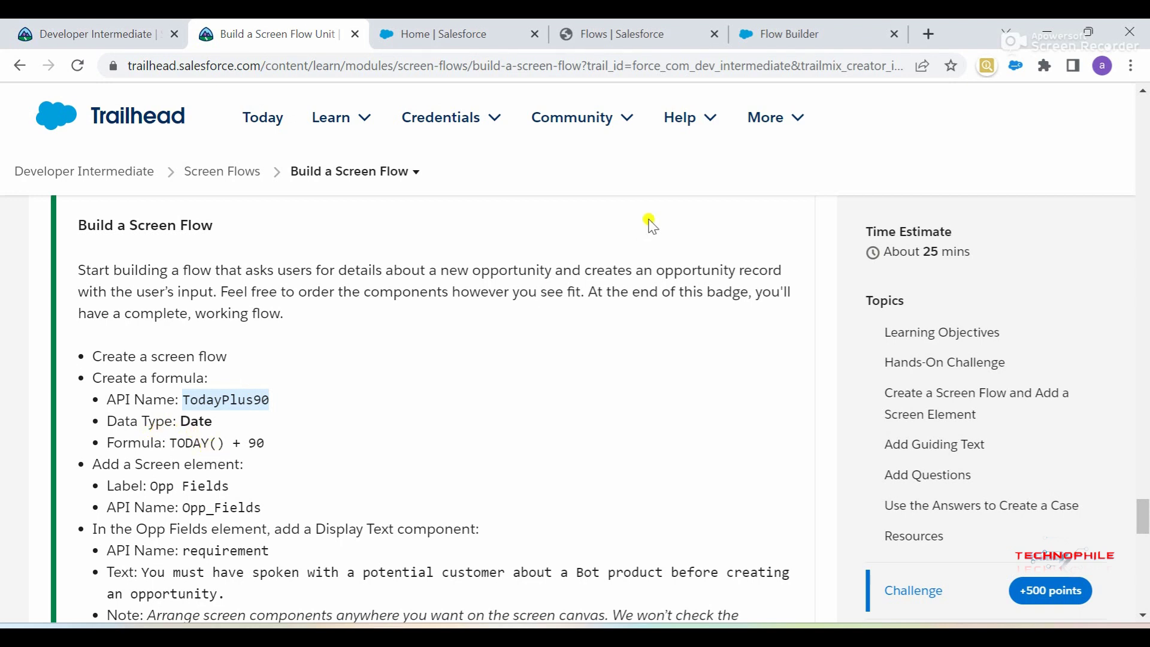
left_click(812, 30)
left_click(386, 285)
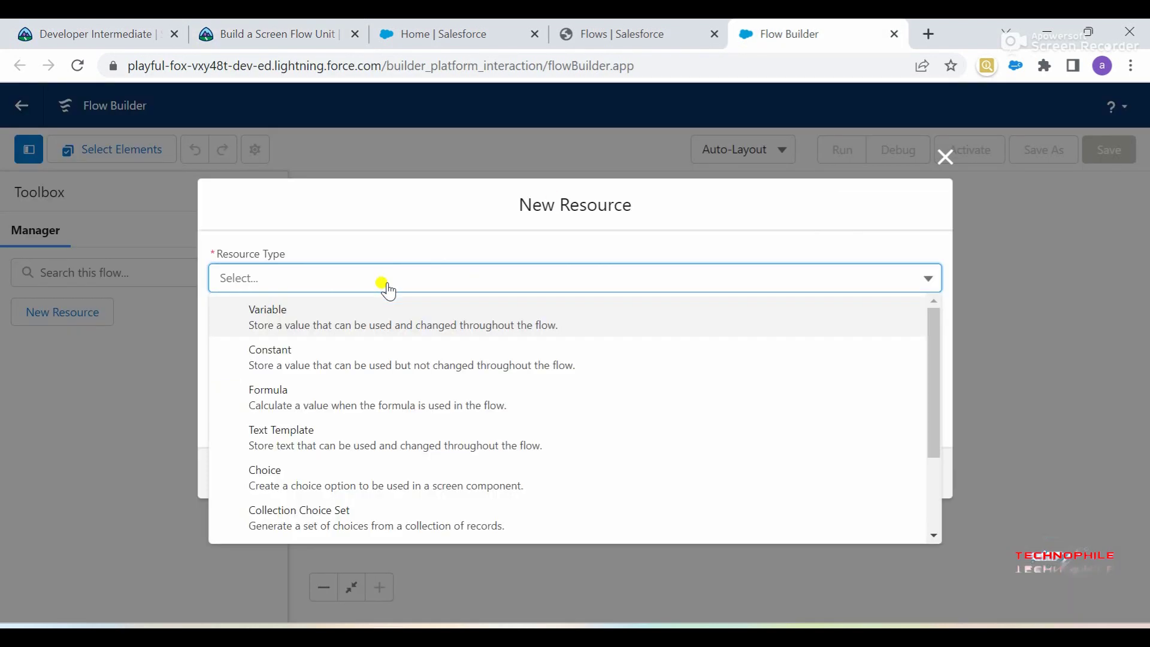
left_click(367, 401)
left_click(313, 321)
type("TodayPlus90")
- Set the formula resource's data type to Date
left_click(423, 403)
scroll(425, 405, "down", 2)
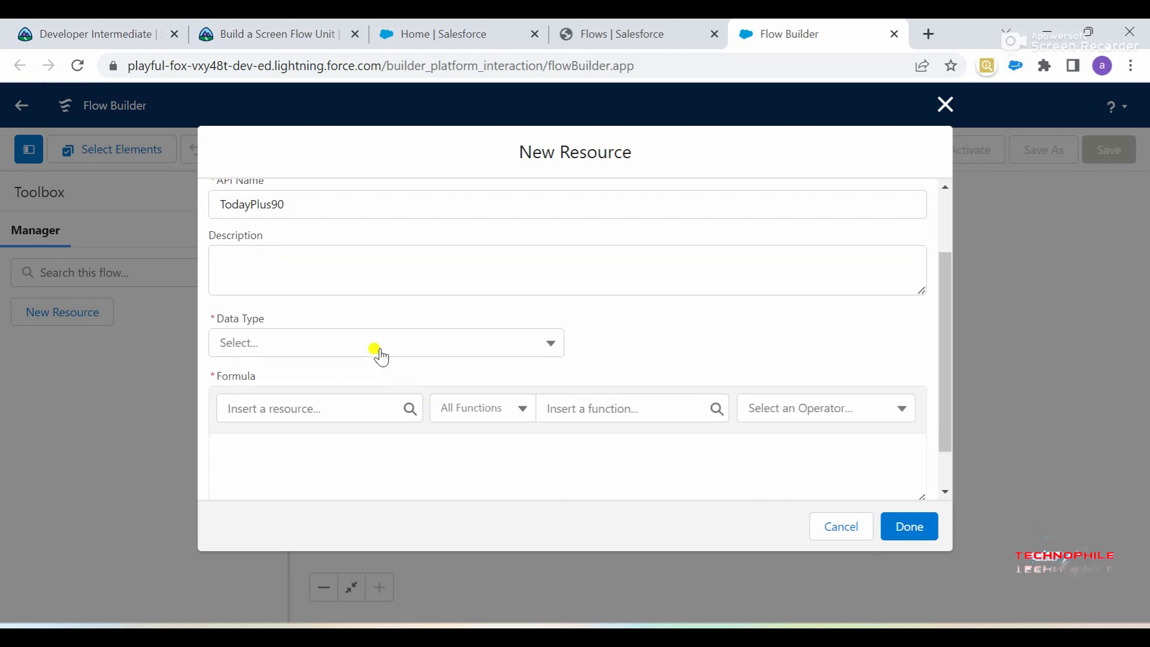
left_click(378, 352)
left_click(379, 505)
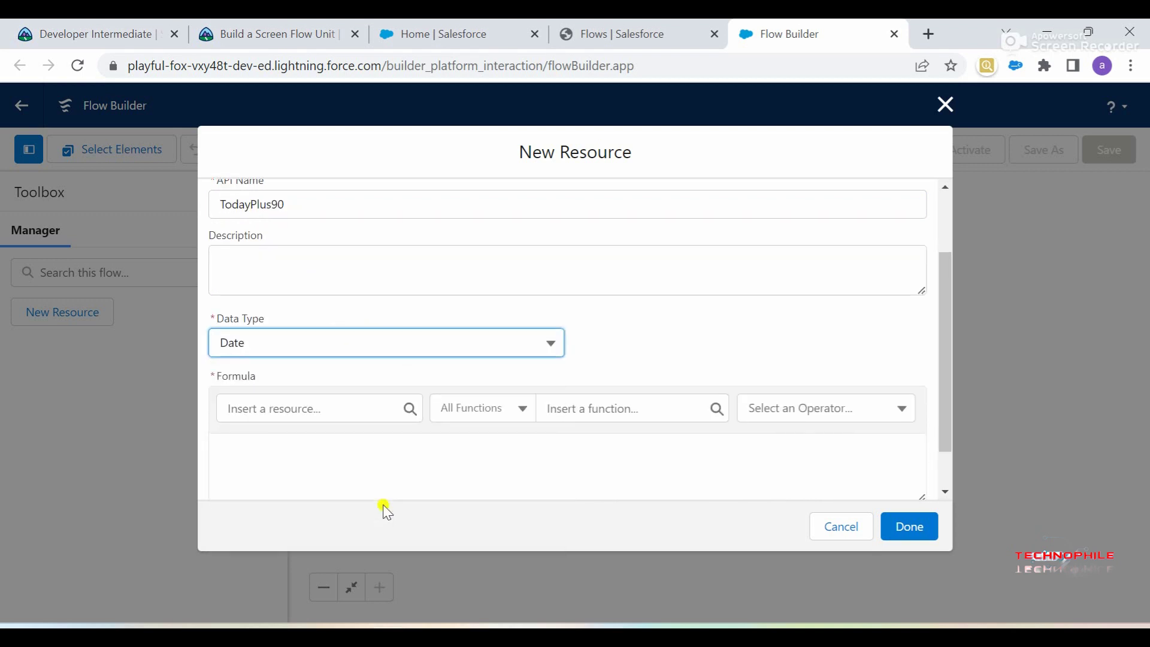
left_click(623, 350)
- Copy the formula TODAY() + 90 from the challenge into the resource, check its syntax, and save the resource
scroll(634, 348, "down", 1)
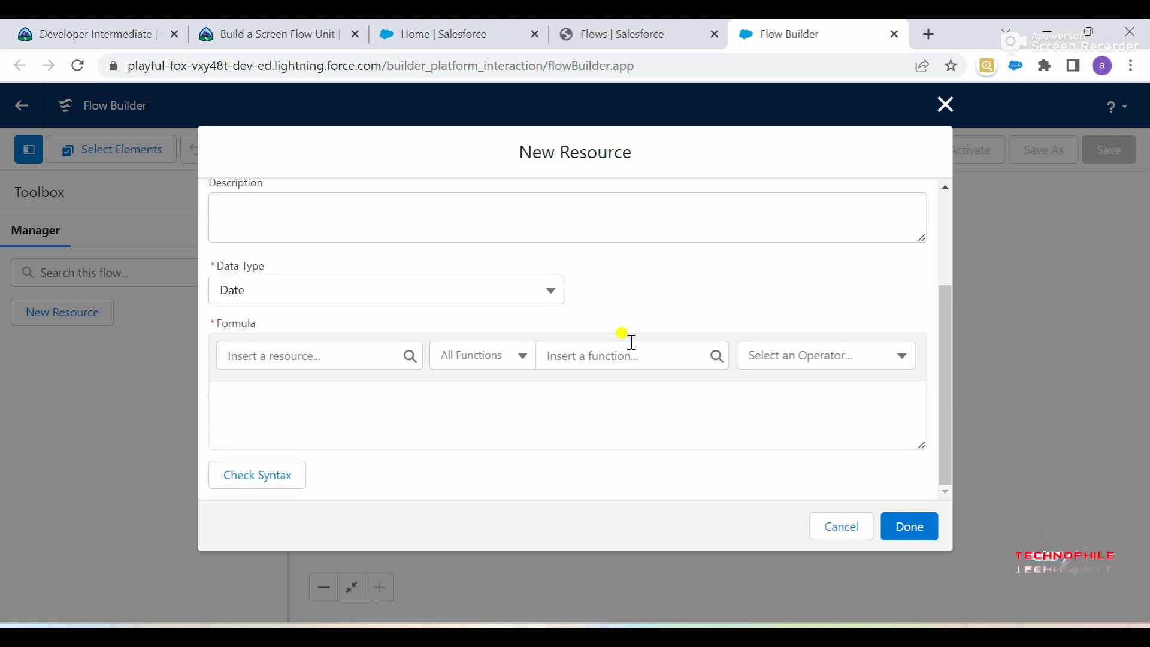
left_click(298, 25)
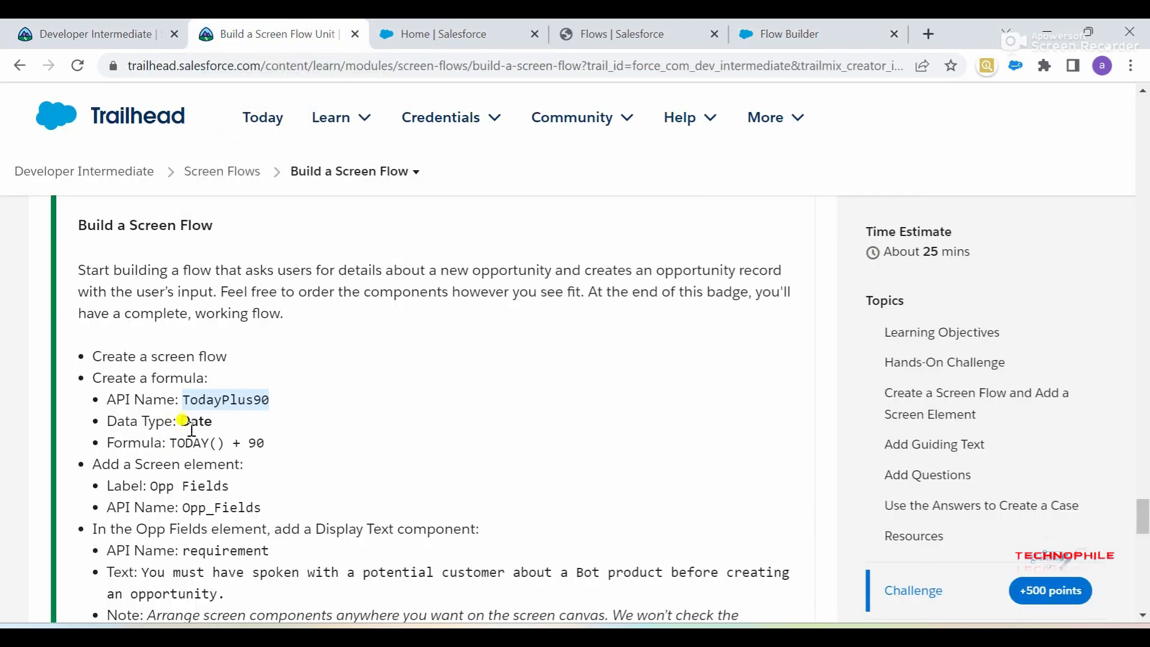
left_click_drag(173, 443, 281, 455)
key("ctrl+c")
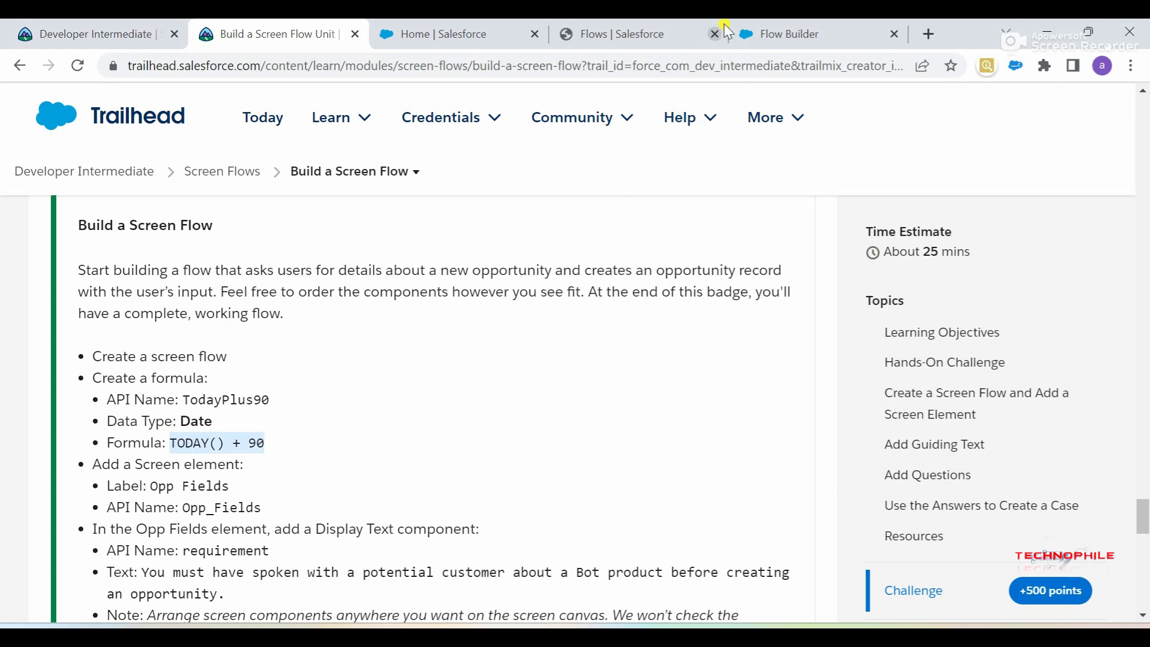
left_click(750, 28)
left_click(353, 449)
key("ctrl+v")
left_click(262, 477)
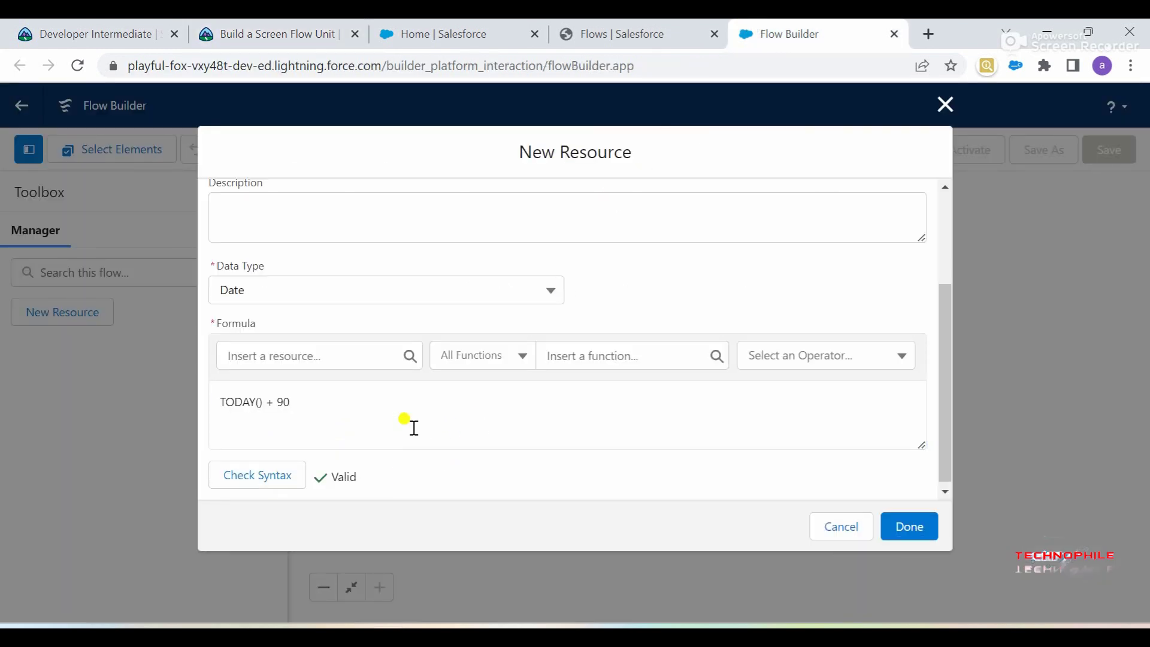
left_click(927, 529)
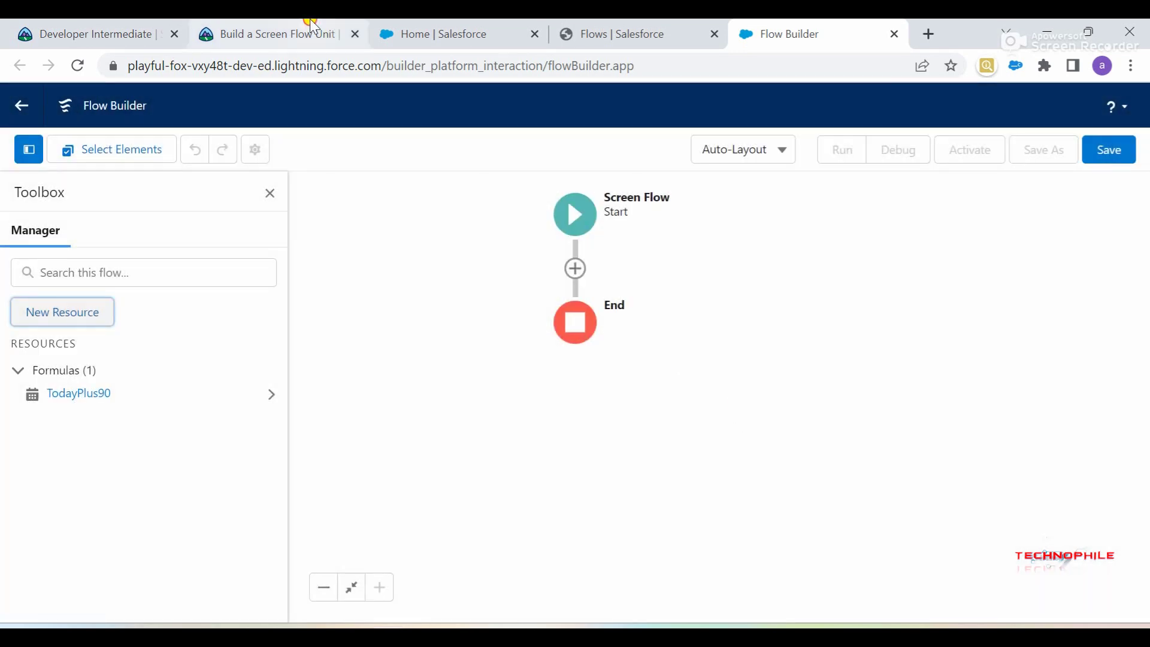
- Add a Screen element after Start with the label Opp Fields, copied from the challenge, and API name Opp_Fields
left_click(313, 27)
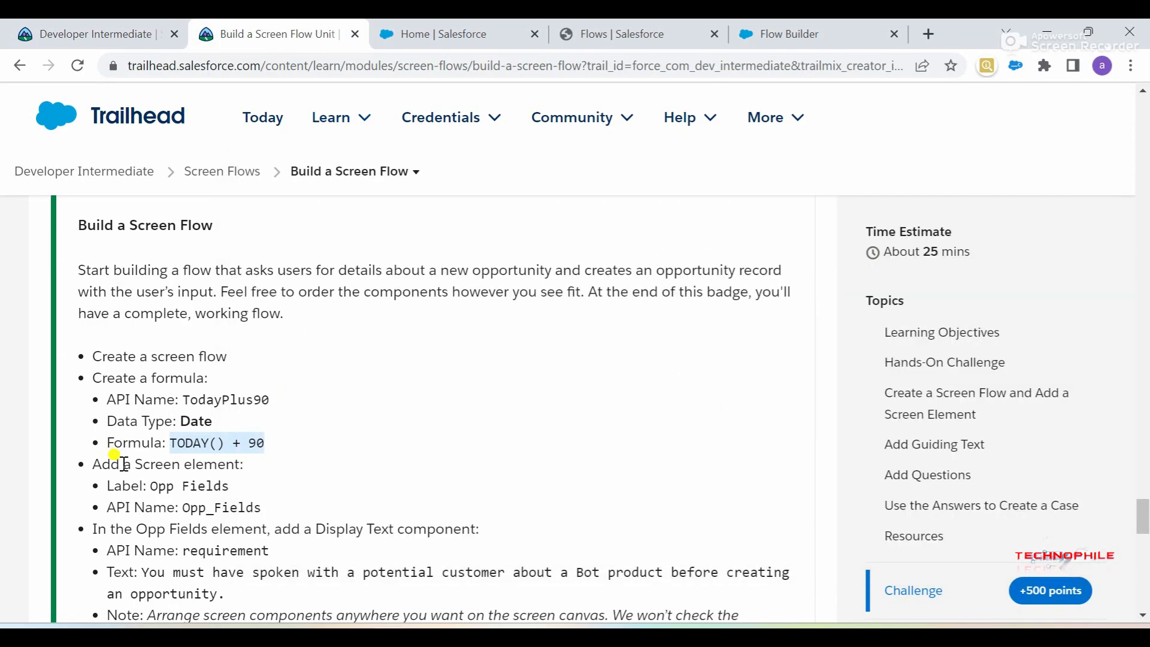
left_click(210, 486)
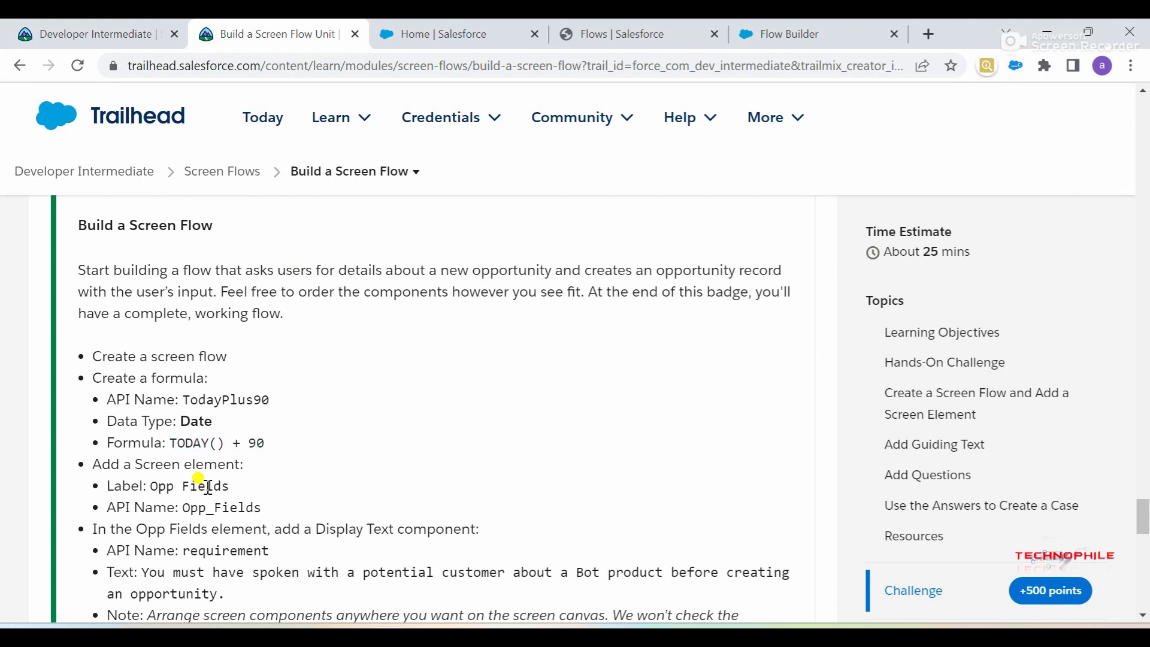
left_click_drag(152, 486, 240, 491)
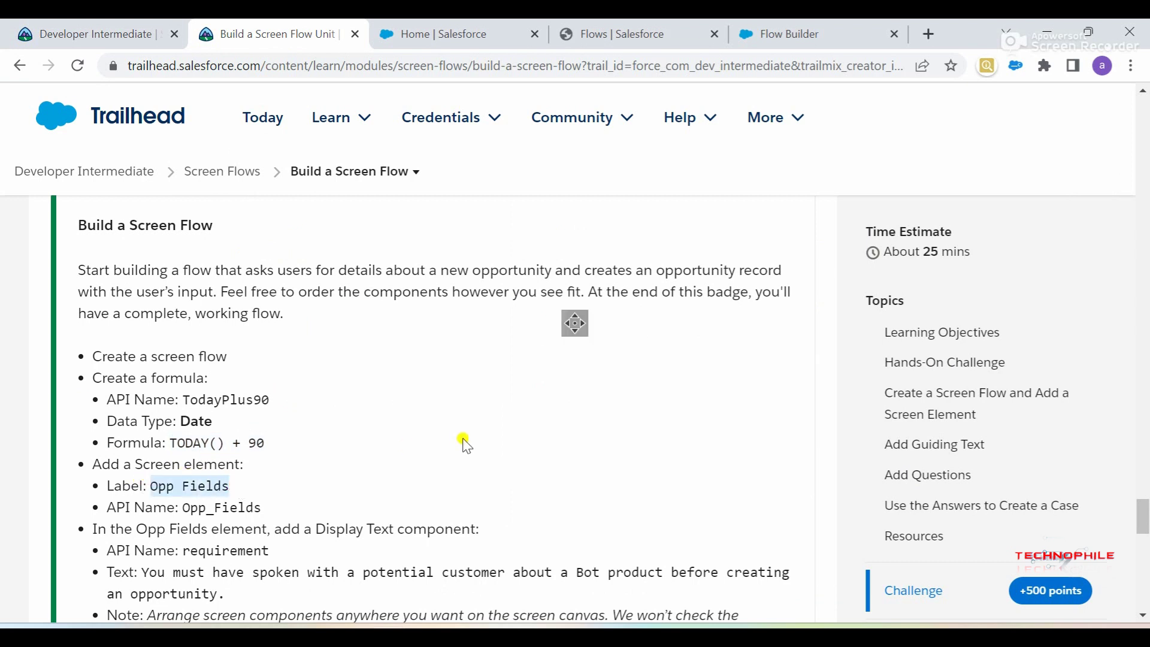
left_click(790, 33)
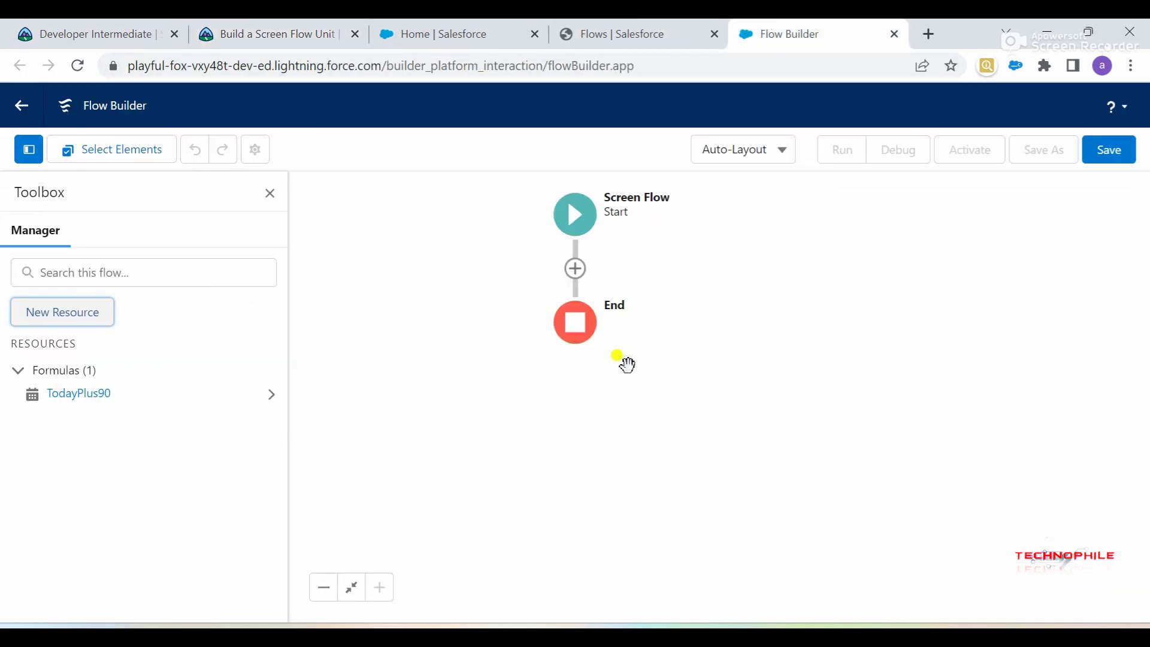
left_click(575, 269)
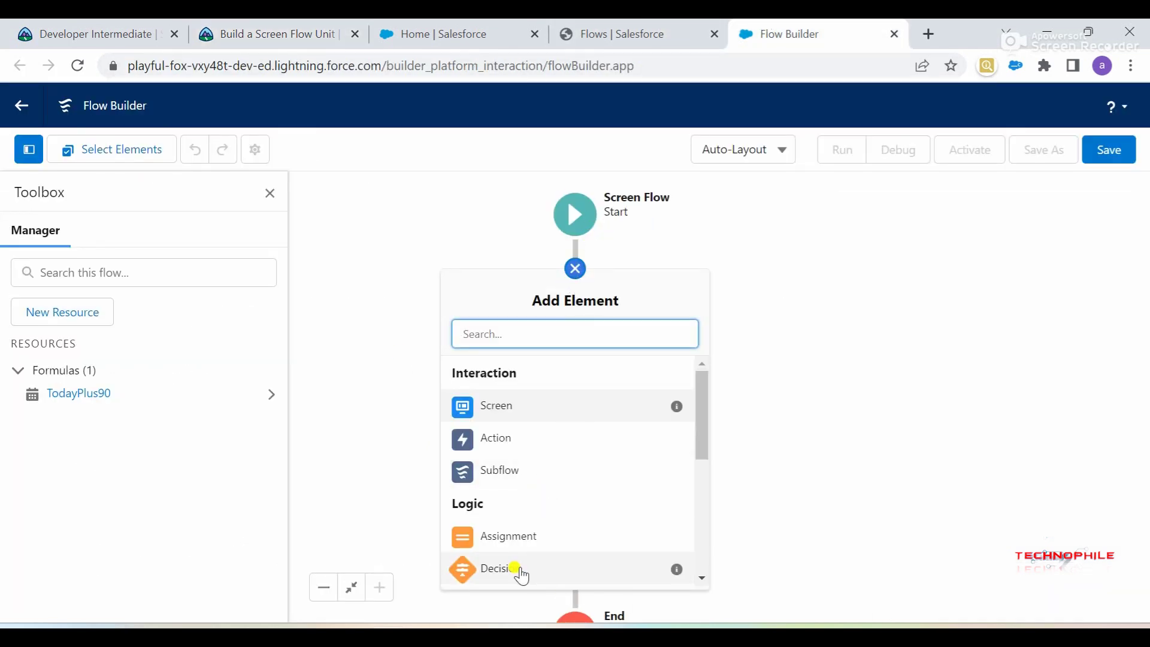
left_click(517, 413)
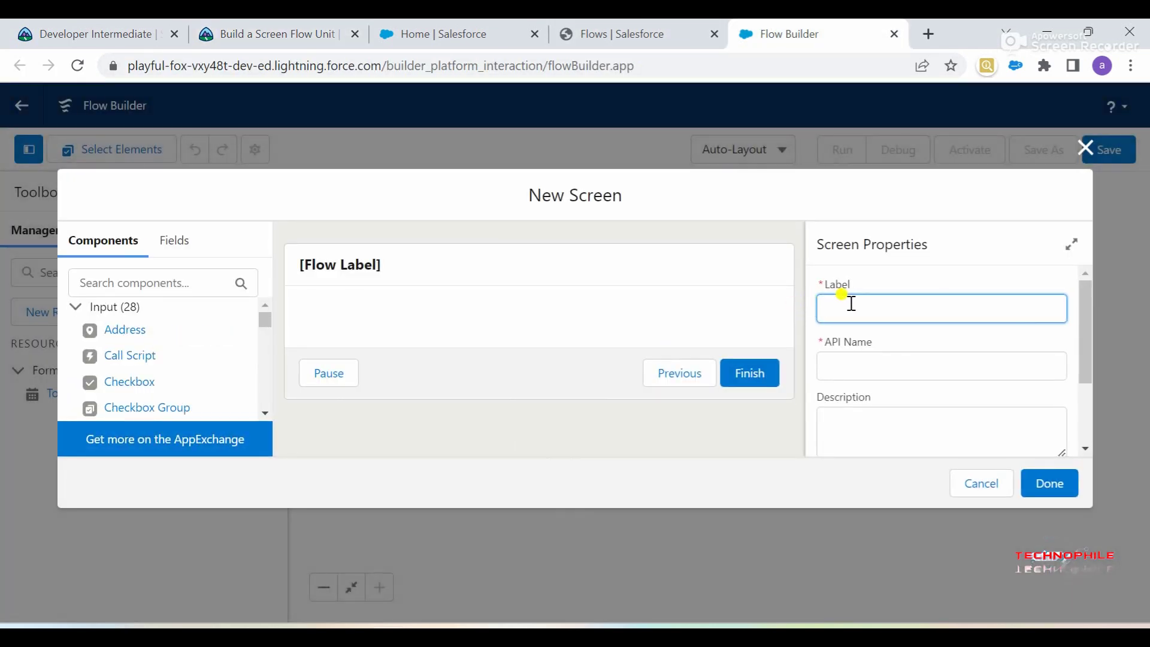
type("Opp Fields")
left_click(911, 358)
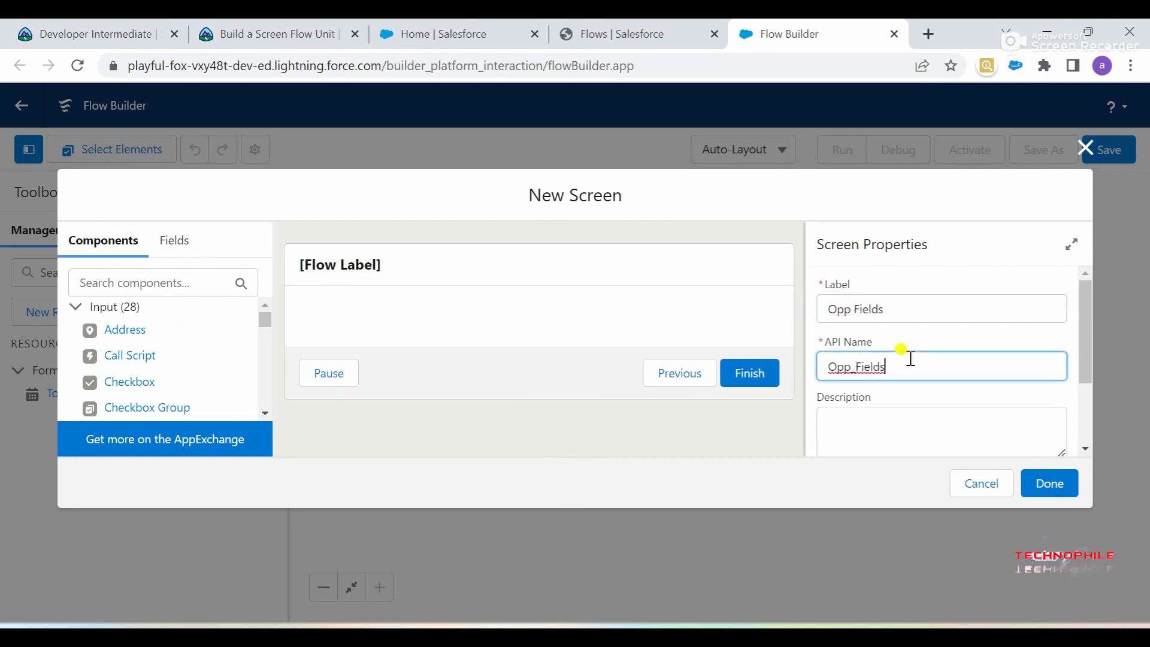
- Check the screen's API name against the challenge's Opp_Fields and finish the screen element
left_click(315, 24)
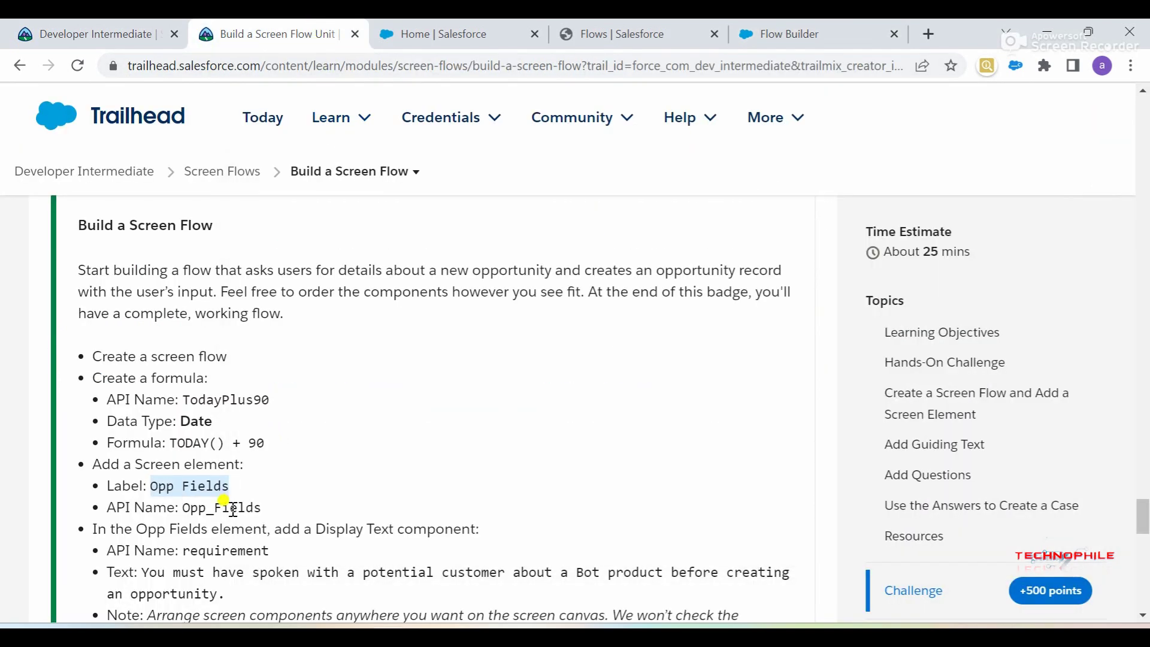
double_click(235, 508)
left_click(805, 34)
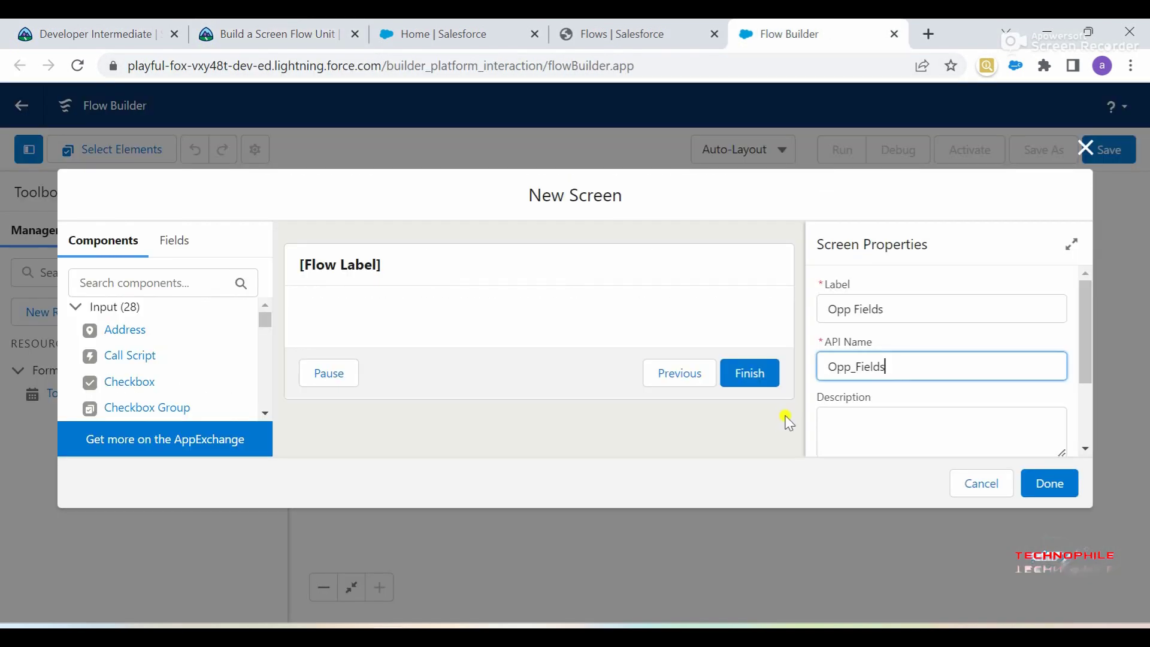
double_click(917, 372)
left_click(1047, 486)
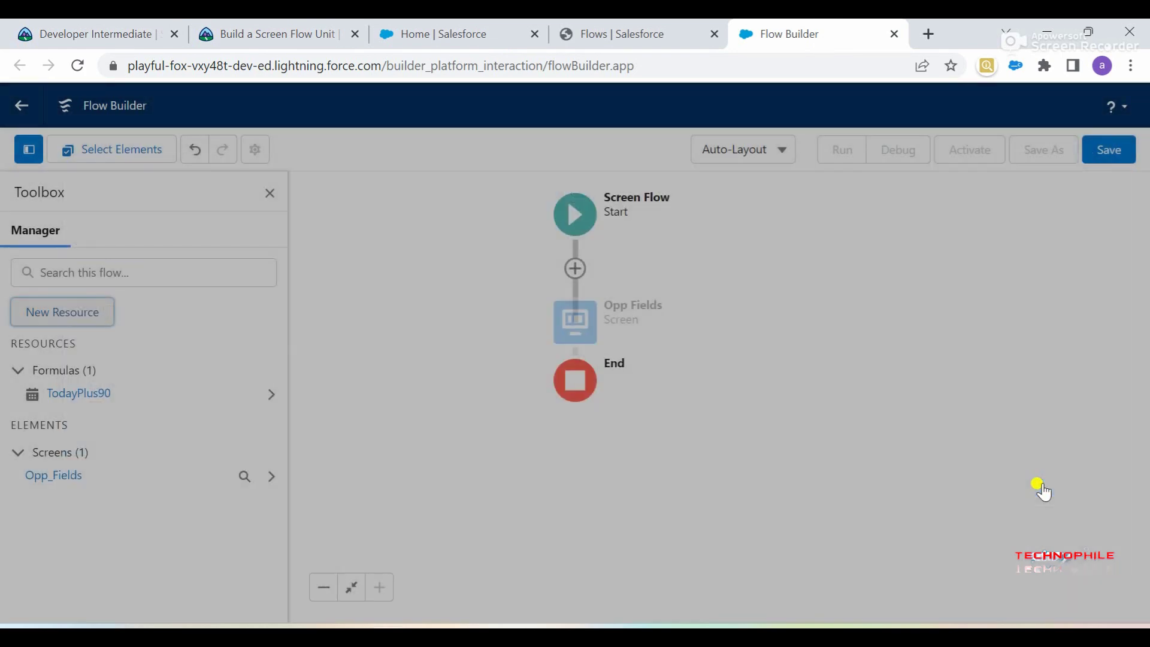
- Copy the Display Text API name requirement from the challenge and open the Opp Fields screen element for editing
left_click(303, 25)
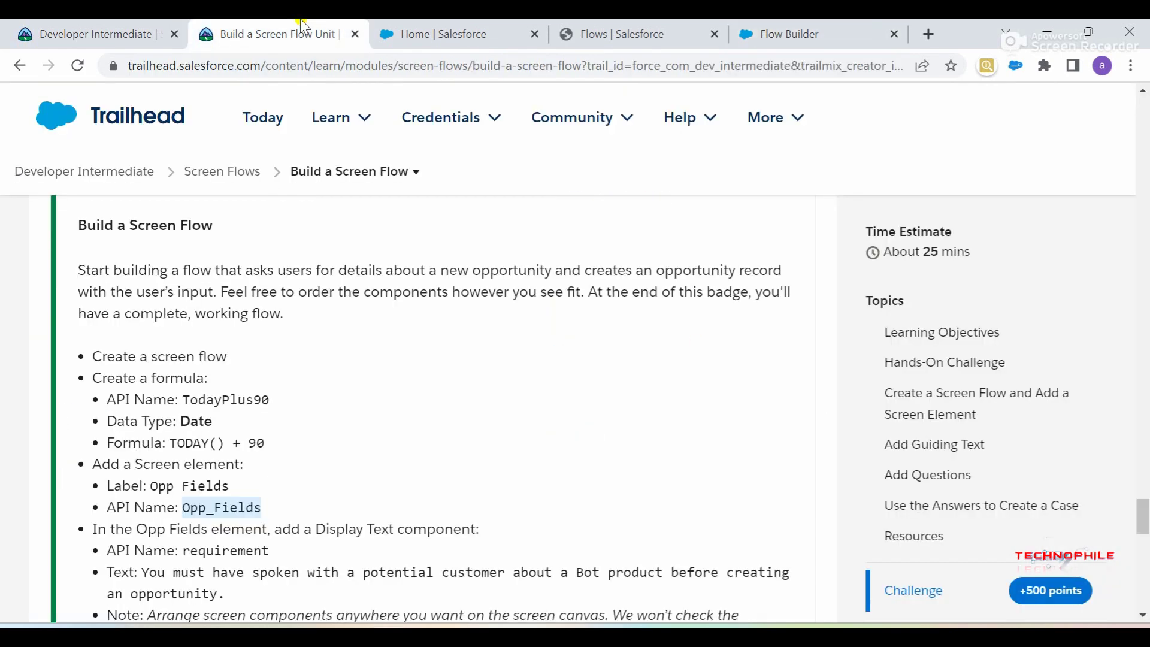
scroll(218, 466, "down", 2)
scroll(211, 378, "down", 1)
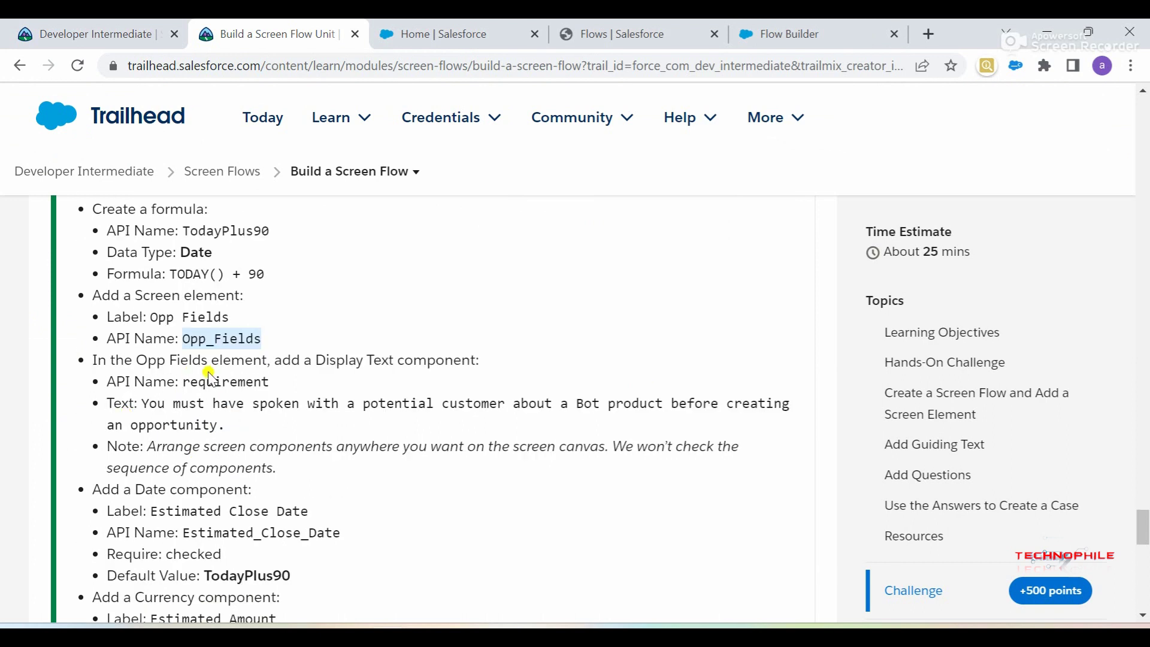
double_click(210, 381)
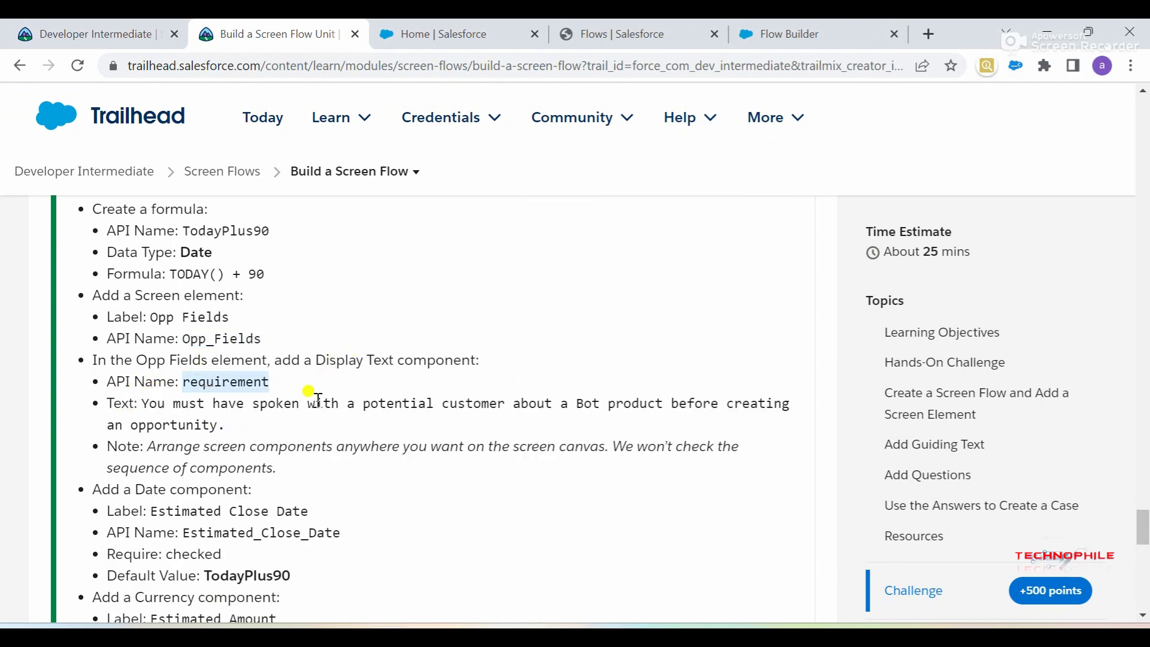
left_click(762, 27)
left_click(583, 340)
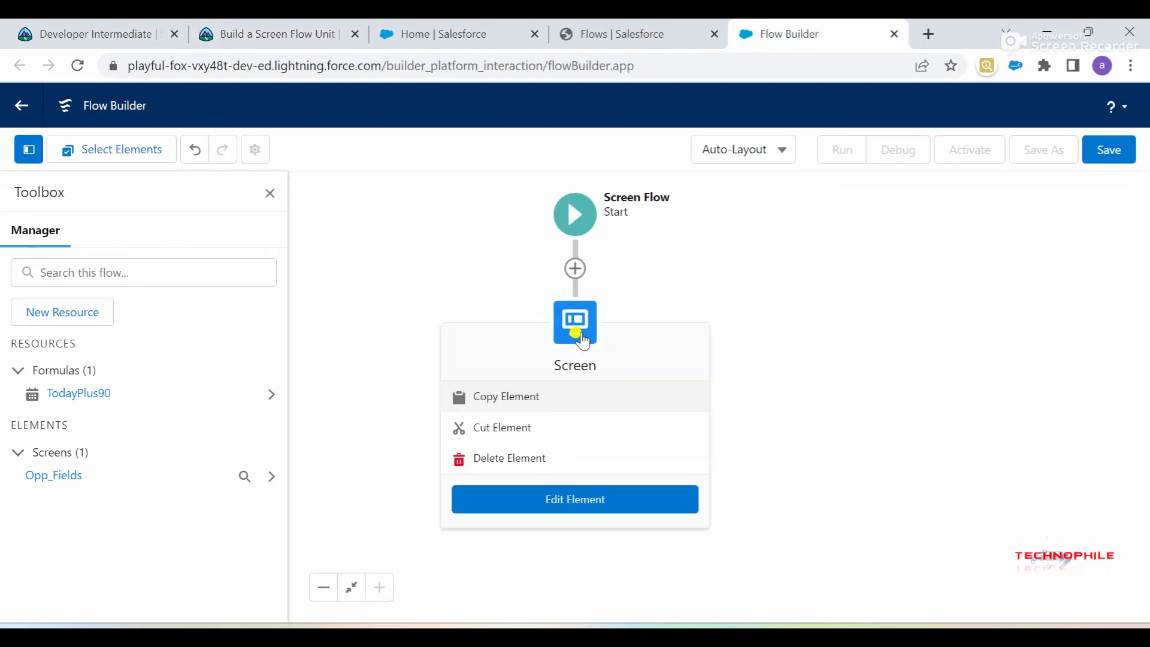
left_click(555, 501)
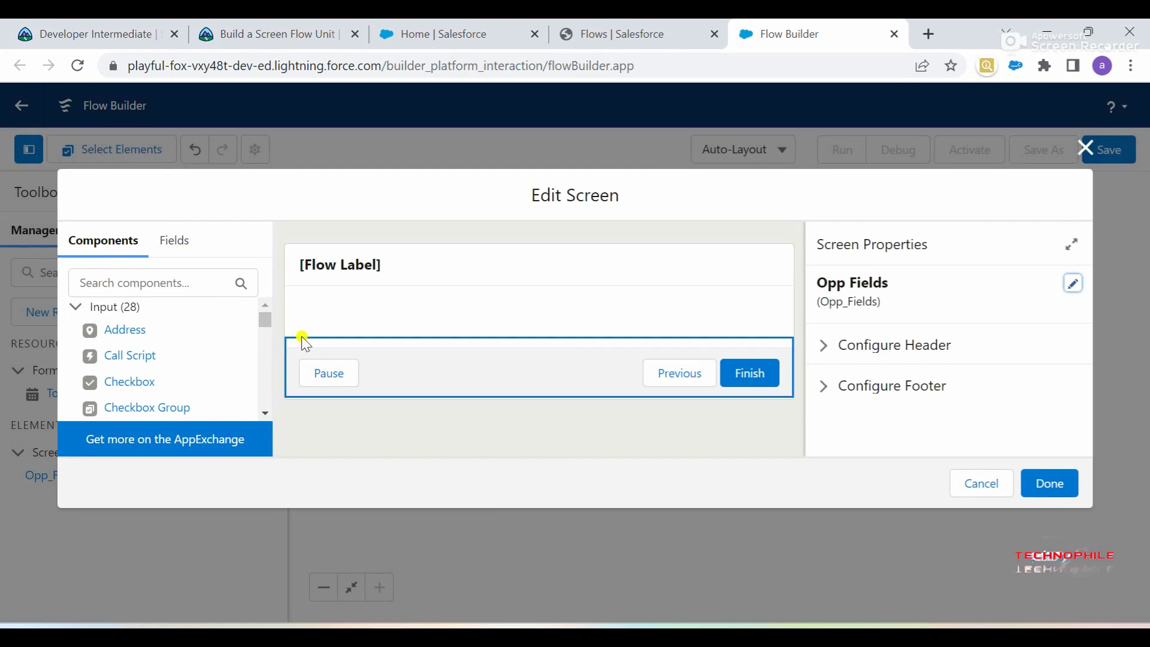
- Add the Display Text component named in the challenge to the Opp Fields screen and set its API name to requirement
left_click(232, 35)
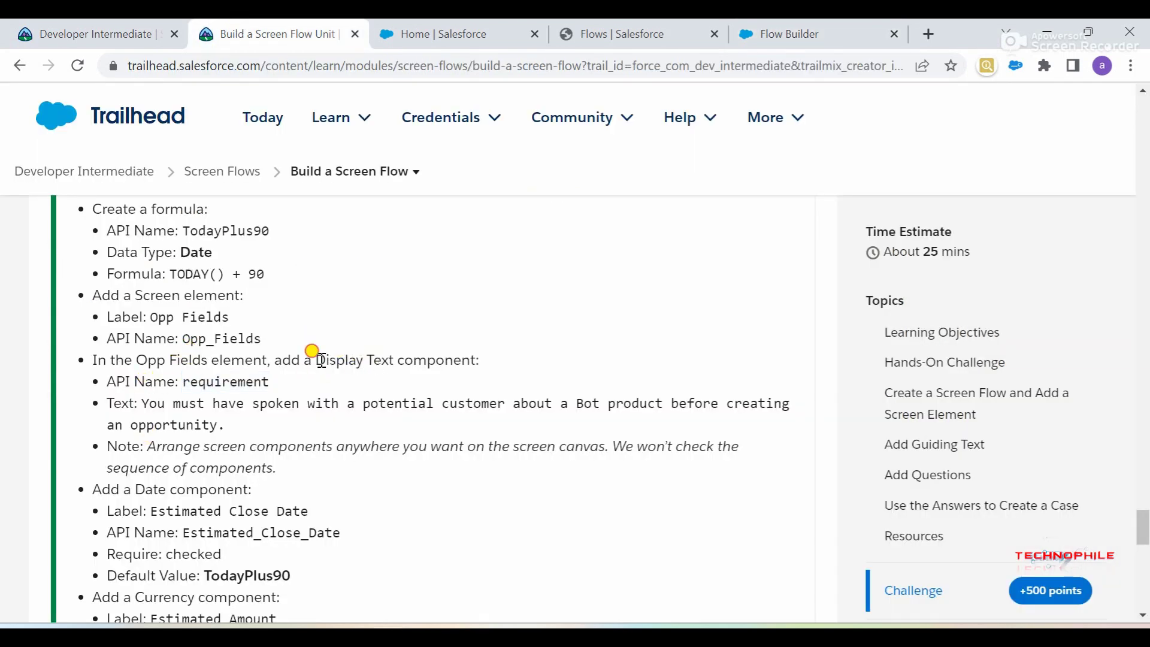
left_click_drag(316, 360, 422, 360)
left_click(784, 34)
left_click(143, 279)
type("dis")
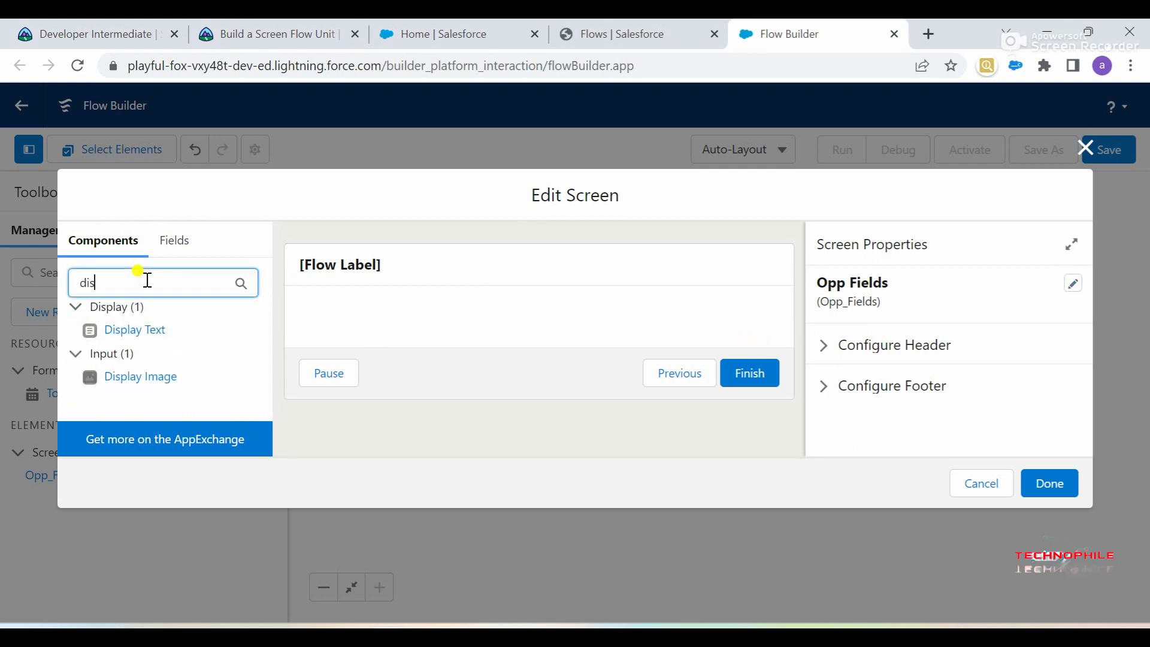
left_click(131, 331)
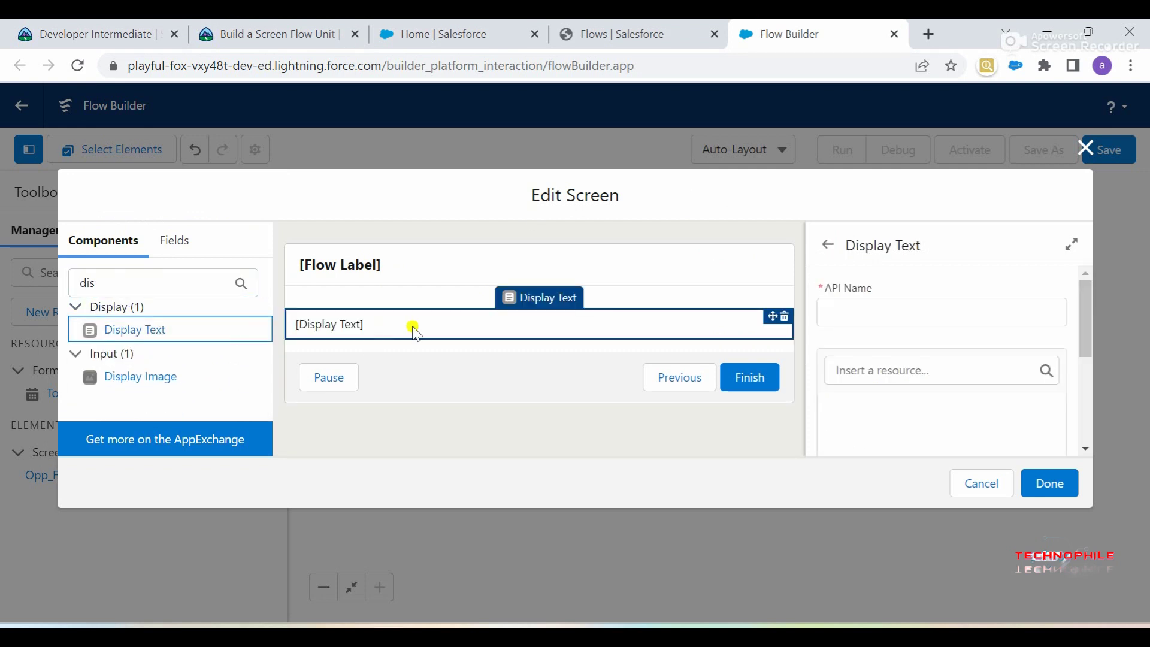
left_click(865, 318)
type("requirement")
- Fill the Display Text with "You must have spoken with a potential customer about a Bot product before creating an opportunity", copied from the challenge
left_click(282, 36)
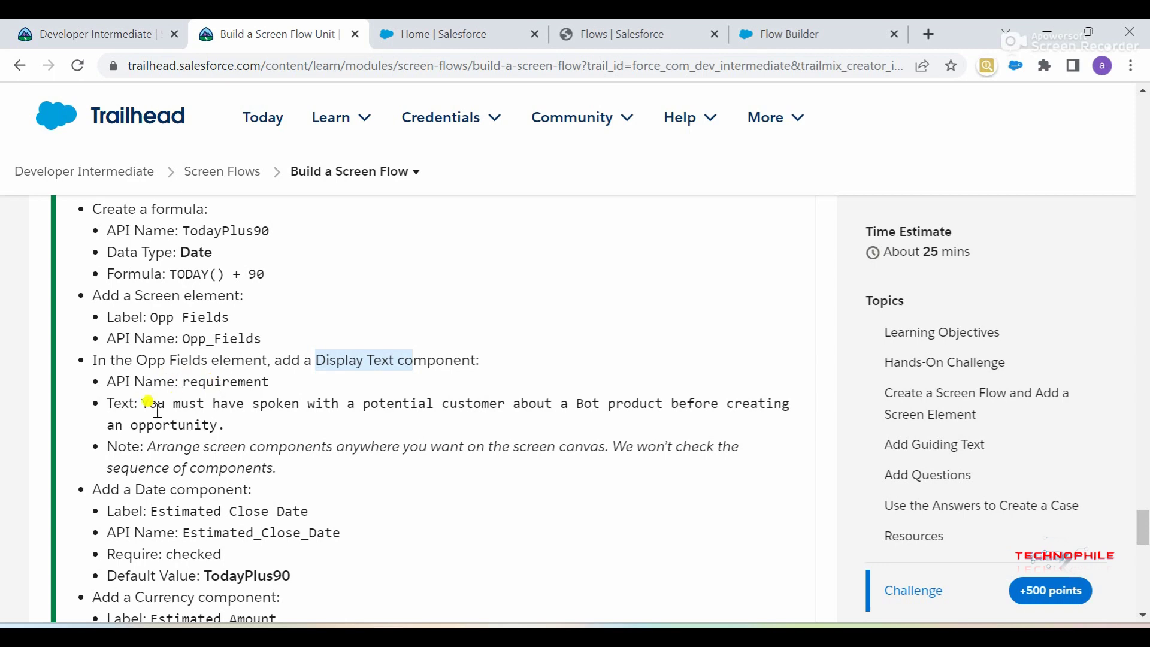
left_click_drag(142, 404, 230, 430)
key("ctrl+c")
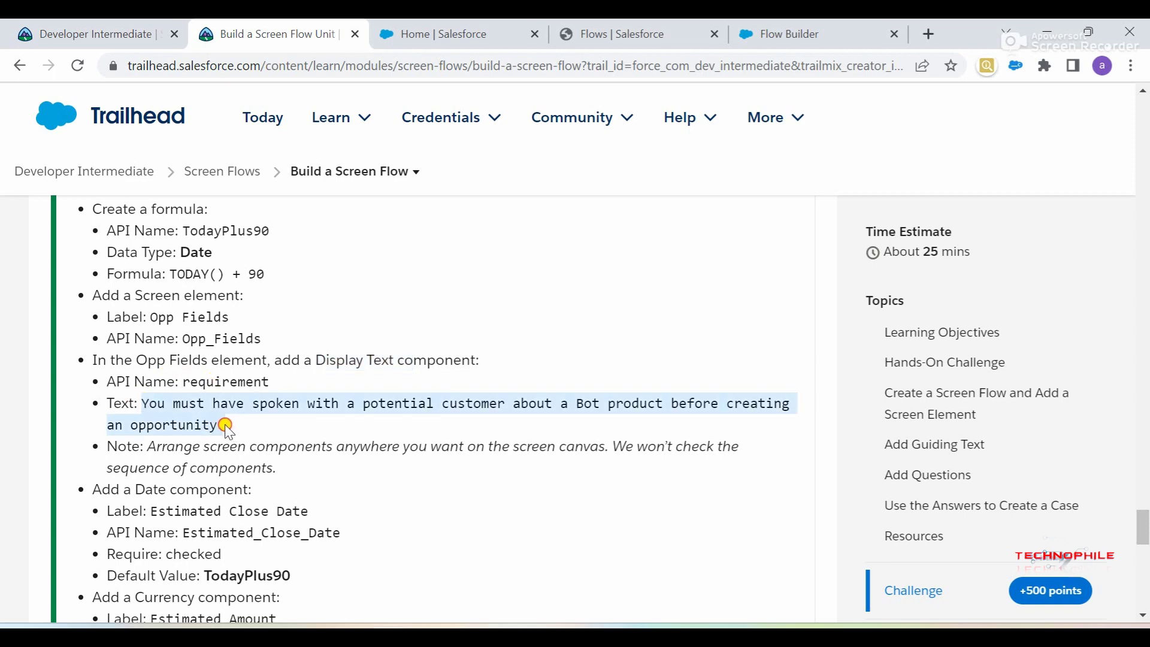
left_click(792, 27)
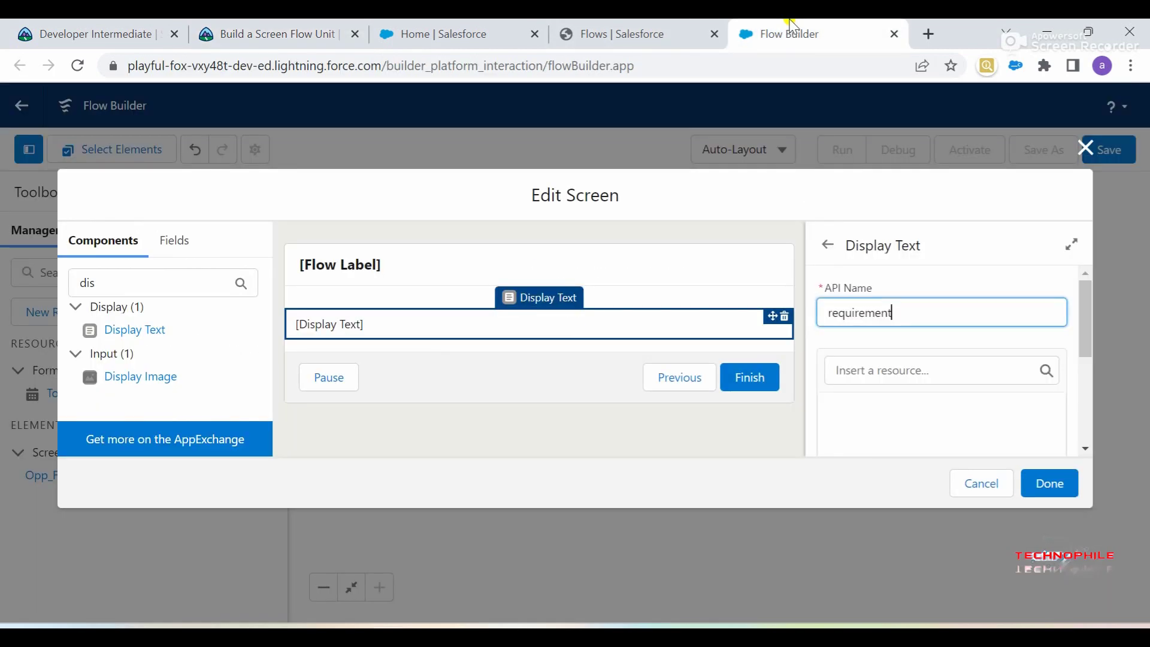
scroll(908, 400, "down", 2)
left_click(902, 358)
key("ctrl+v")
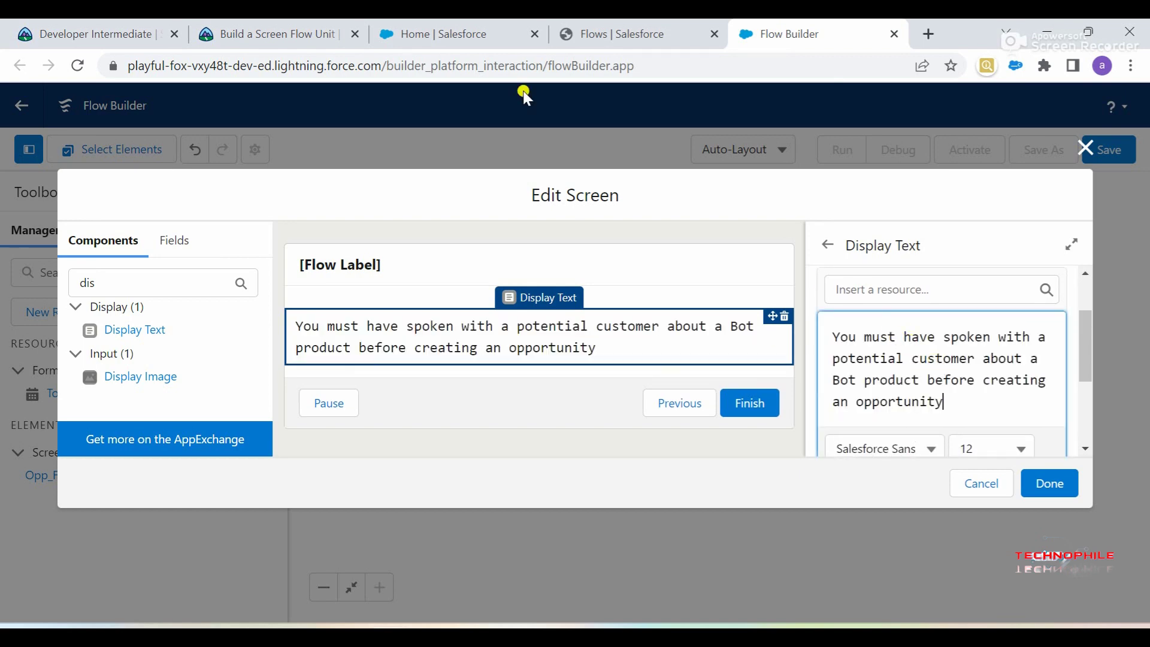
- Copy the label Estimated Close Date from the challenge and add a Date component below the display text
left_click(272, 34)
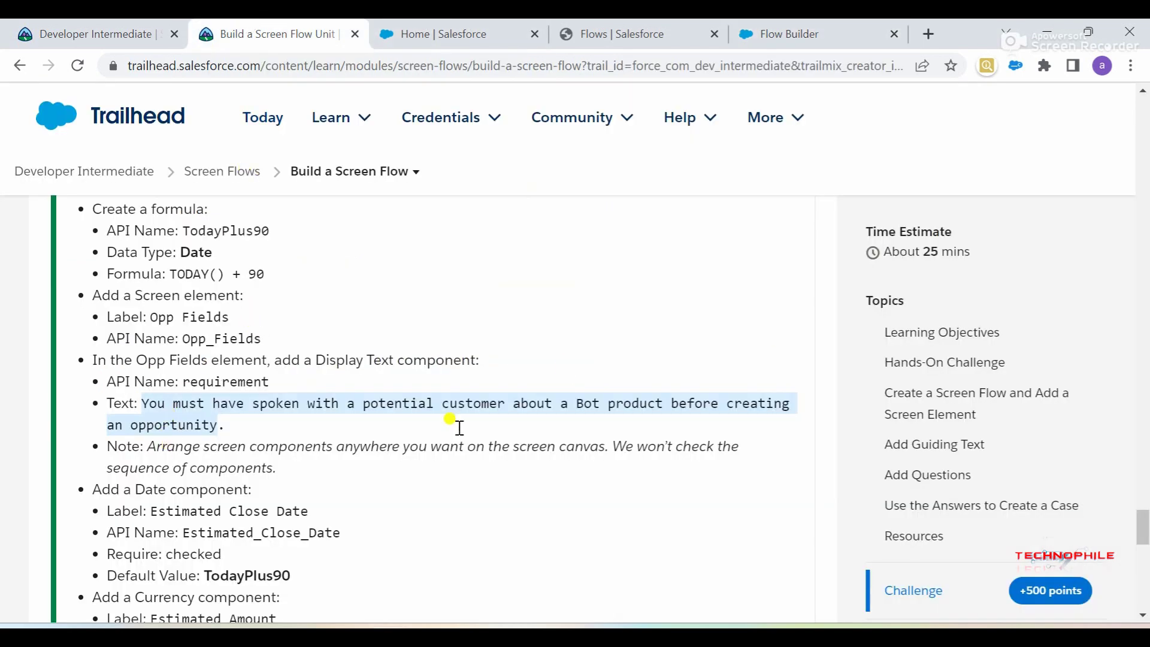
scroll(479, 449, "down", 1)
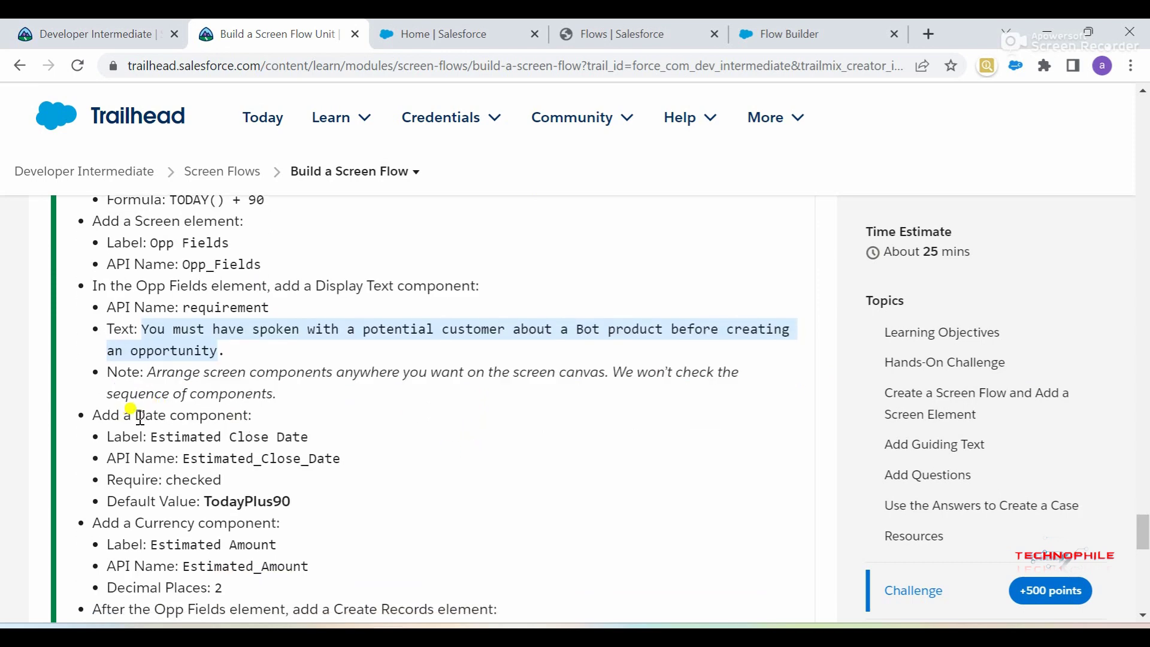
left_click_drag(151, 437, 322, 438)
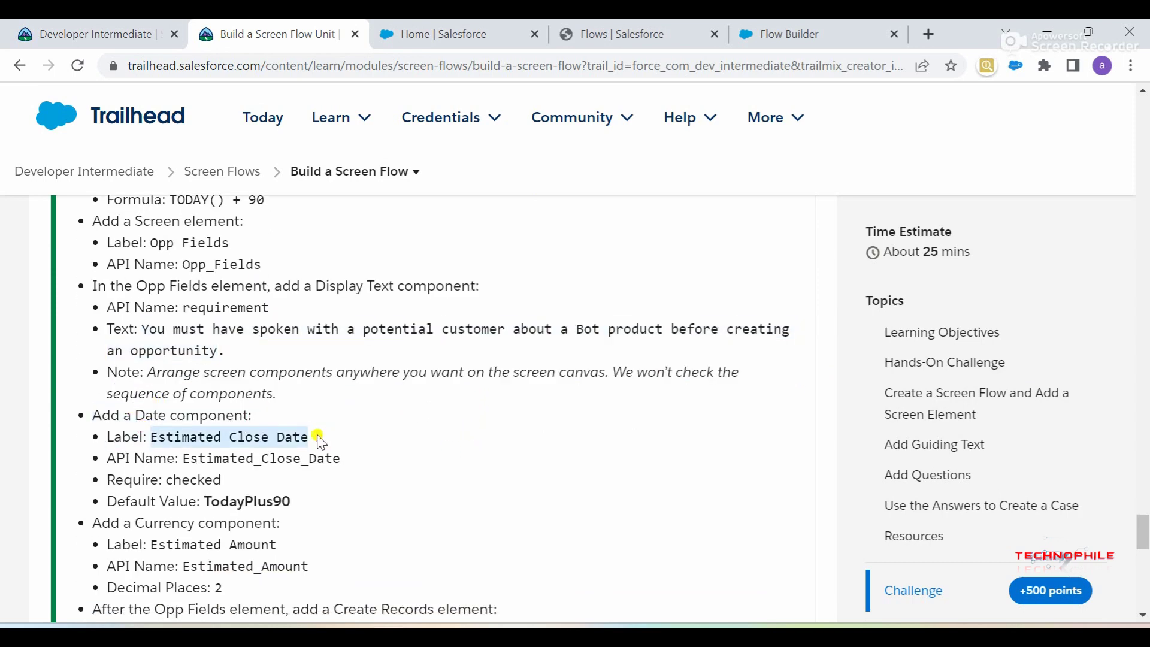
left_click(779, 31)
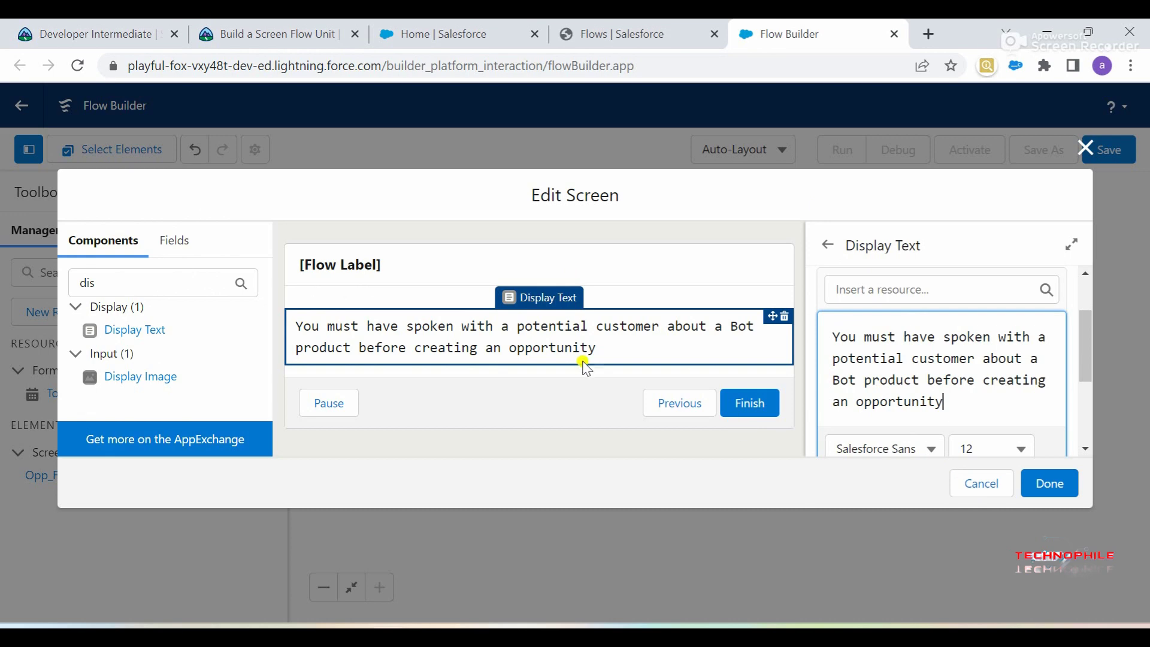
left_click(748, 404)
left_click(153, 288)
key("BackSpace")
key("BackSpace")
key("BackSpace")
type("date")
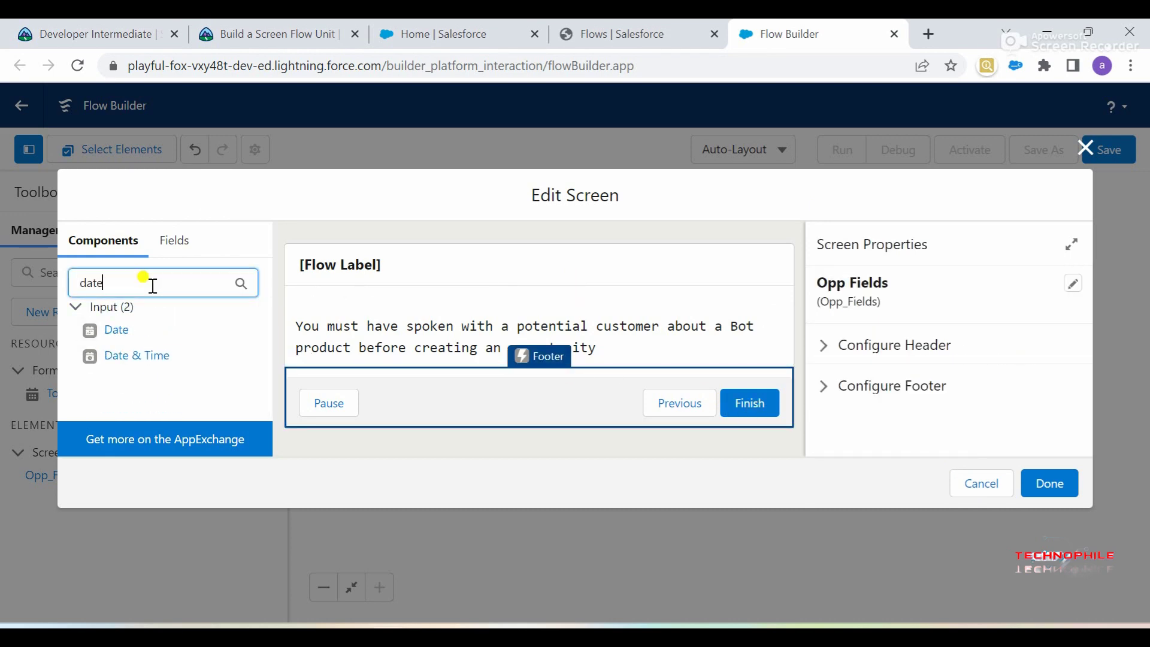
left_click(115, 329)
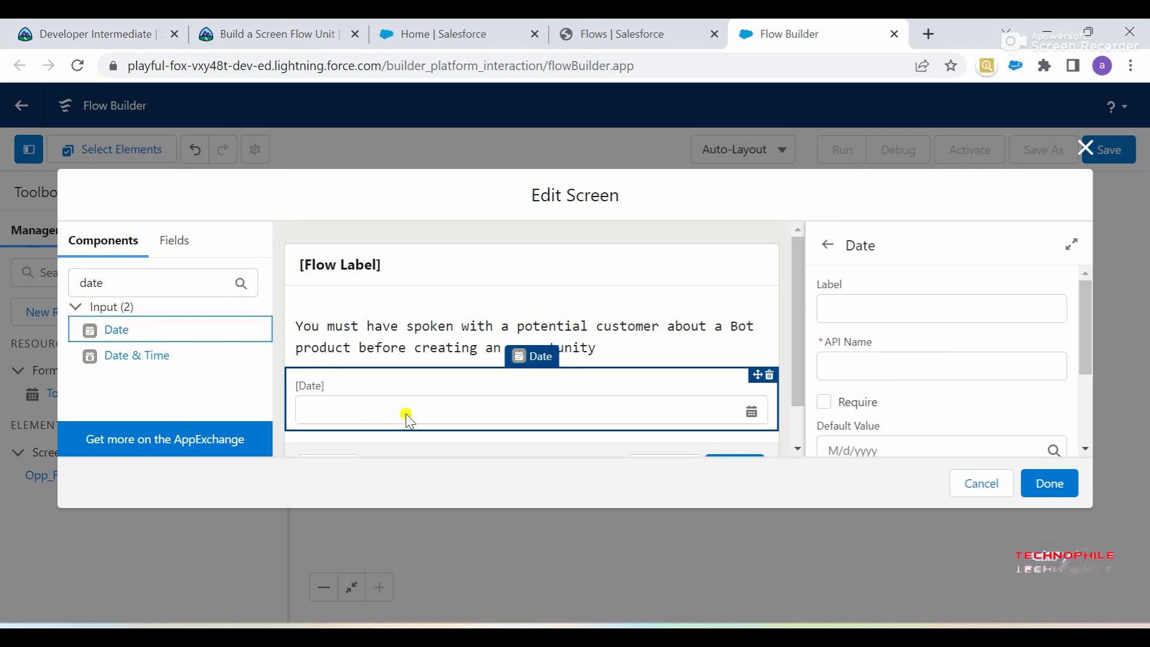
- Give the Date component the label Estimated Close Date and the API name Estimated_Close_Date
left_click(839, 309)
type("Estimated Close Date")
left_click(923, 386)
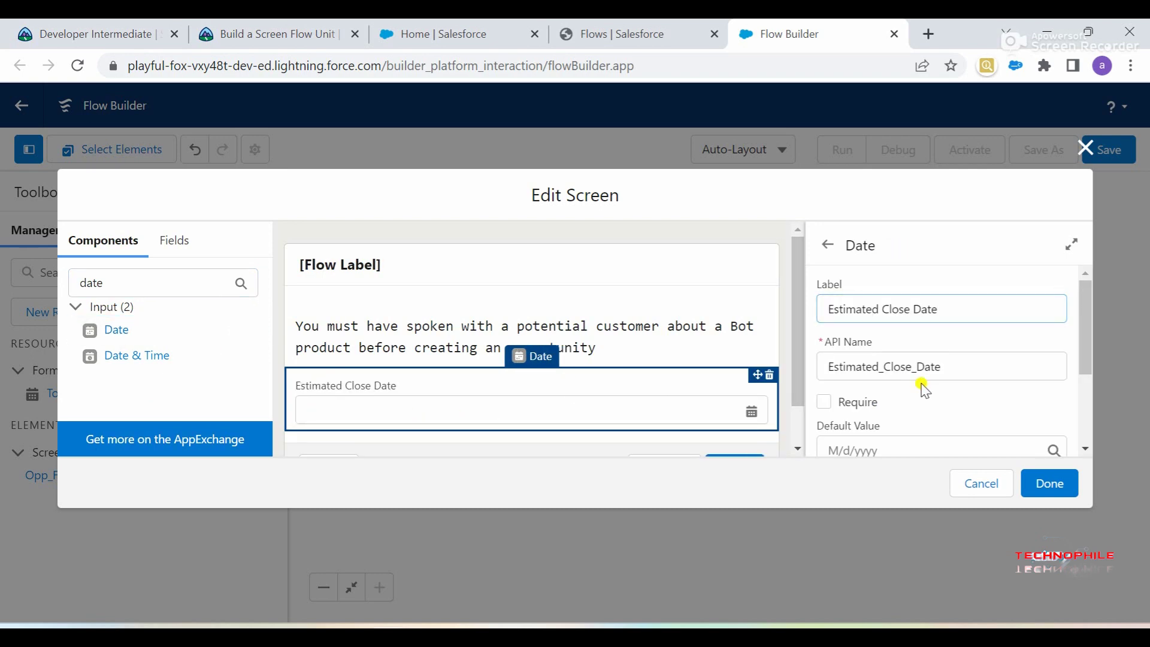
- Make the Date component required and set its default value to the TodayPlus90 formula, as the challenge specifies
scroll(923, 387, "down", 2)
left_click(303, 27)
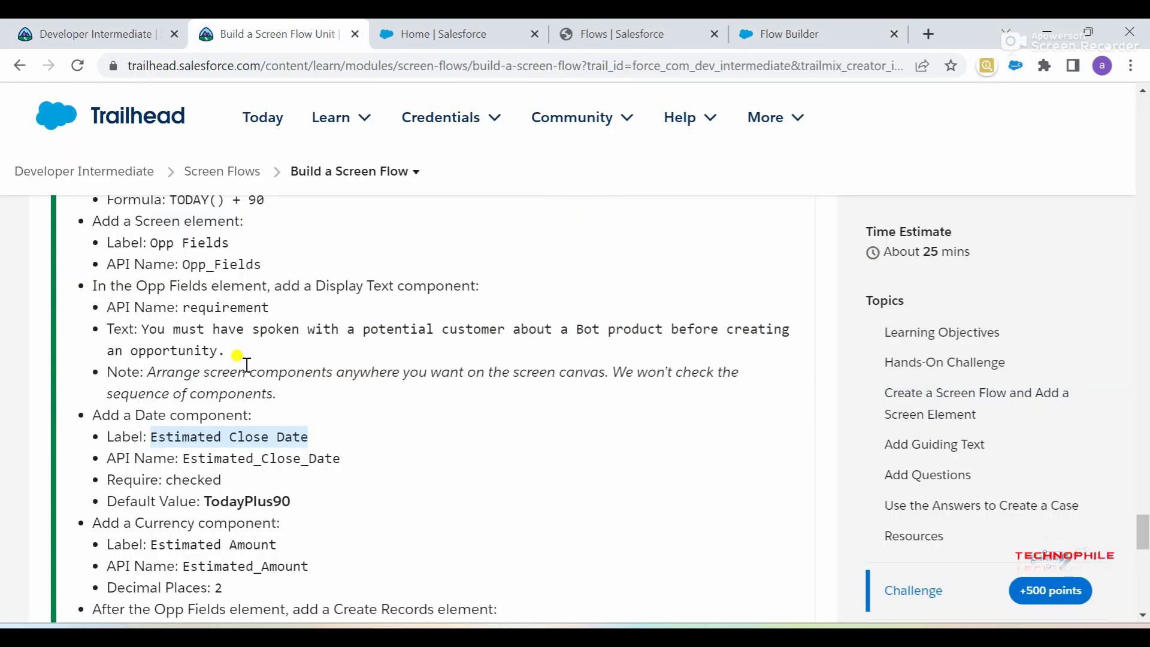
scroll(247, 365, "down", 2)
left_click(187, 389)
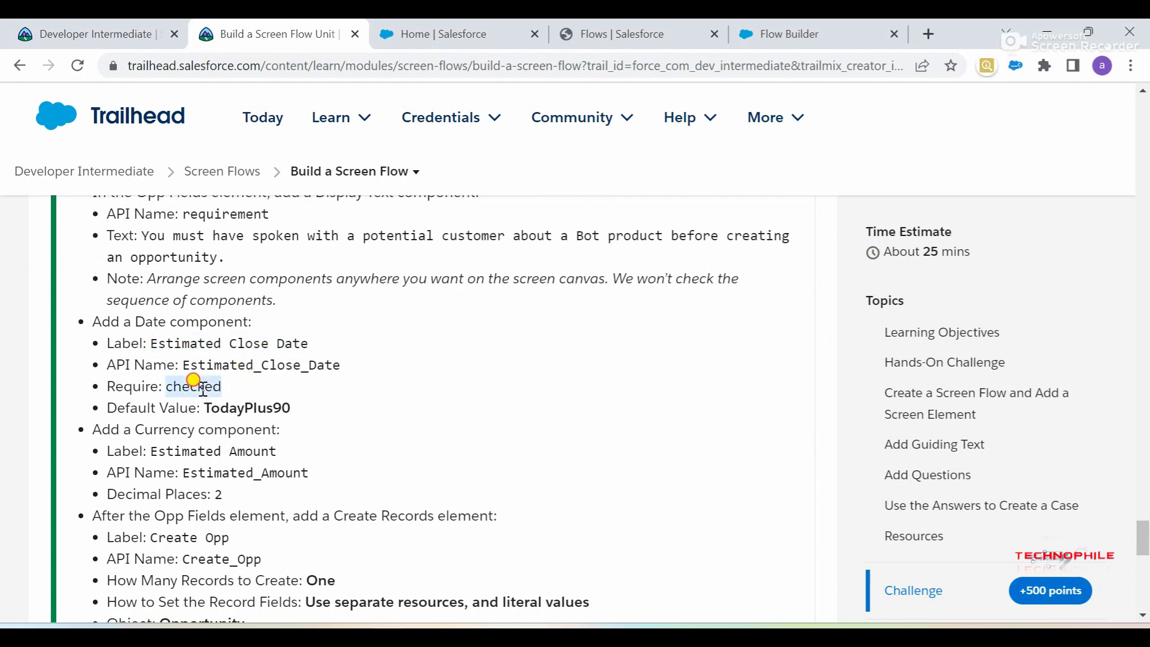
left_click_drag(204, 408, 298, 417)
key("ctrl+c")
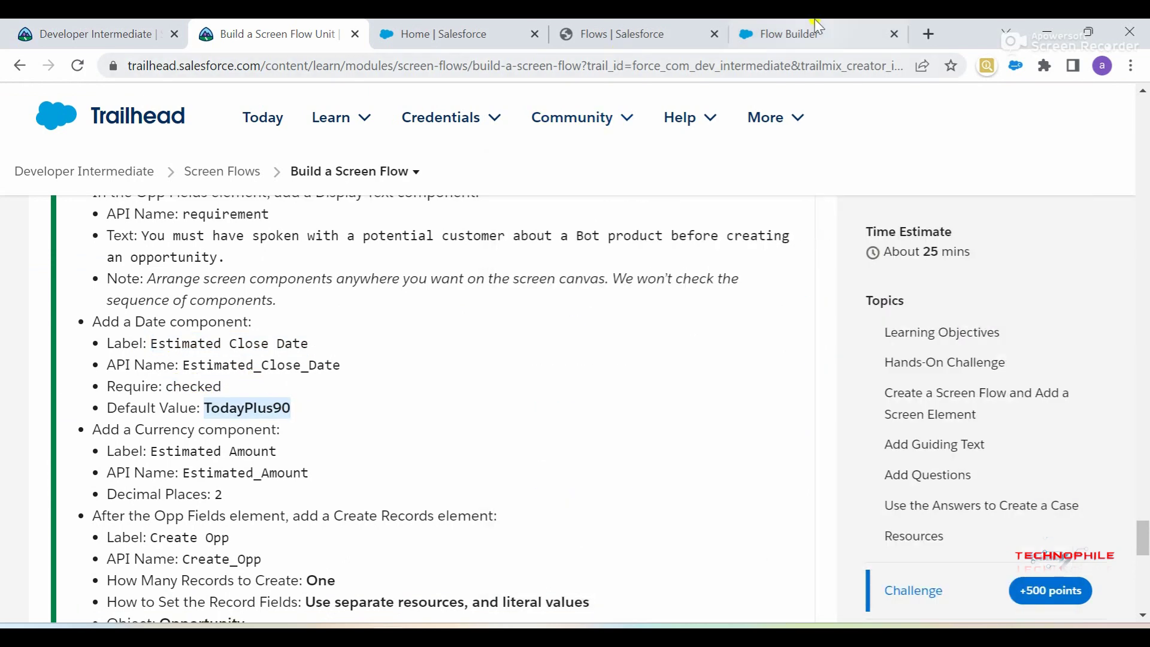
left_click(803, 33)
left_click(825, 312)
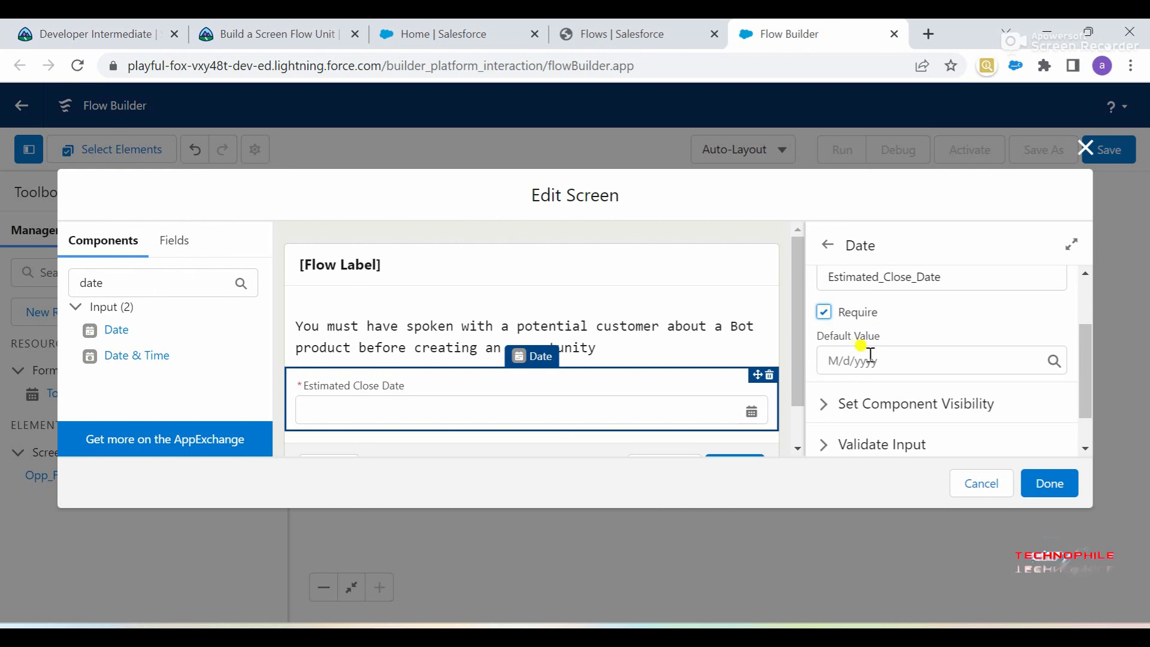
left_click(879, 360)
key("ctrl+v")
left_click(896, 332)
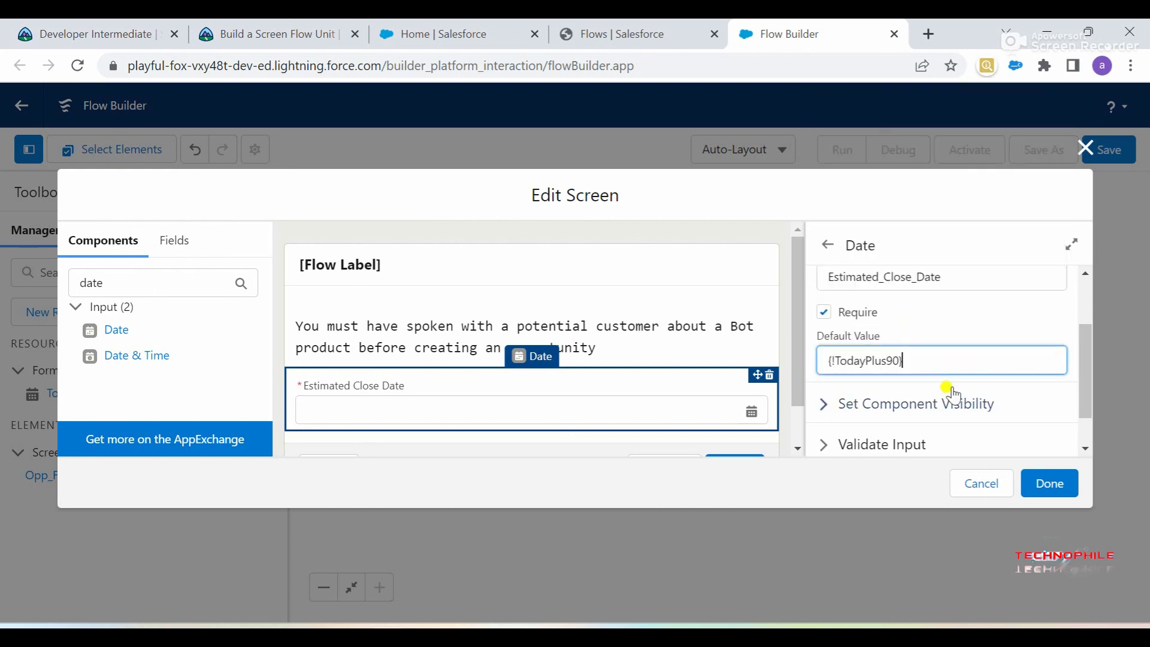
scroll(753, 414, "down", 1)
left_click(742, 421)
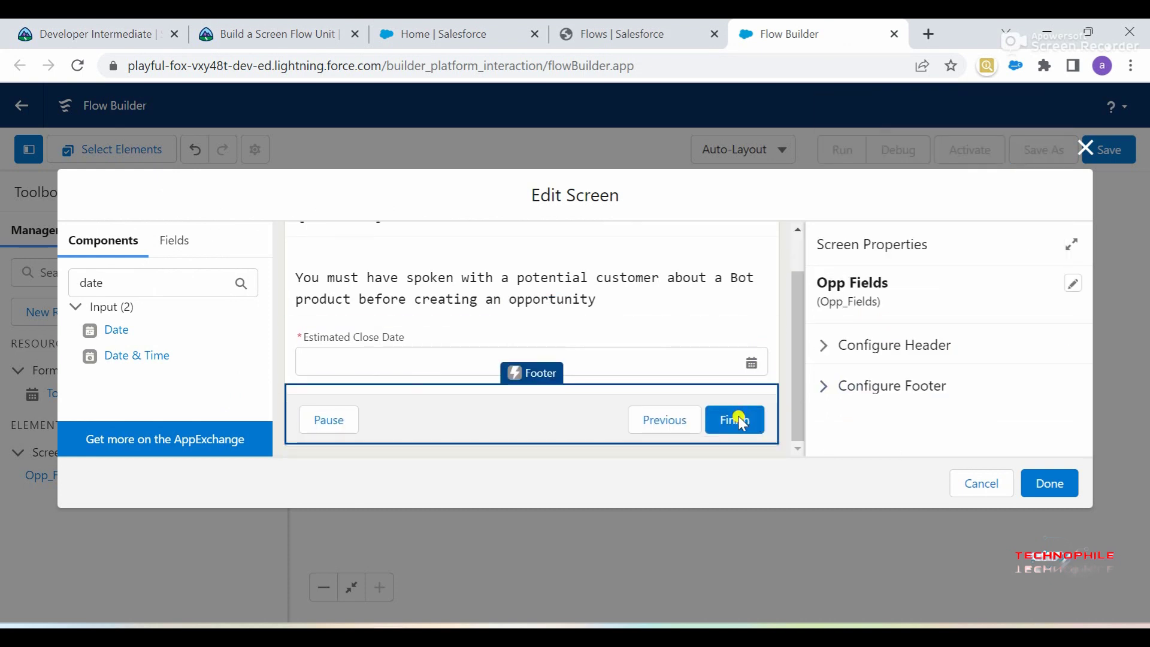
- Copy the label Estimated Amount from the challenge and add a Currency component below the Estimated Close Date field
left_click(275, 34)
scroll(239, 464, "down", 1)
scroll(238, 464, "down", 1)
left_click_drag(154, 360, 278, 365)
key("ctrl+c")
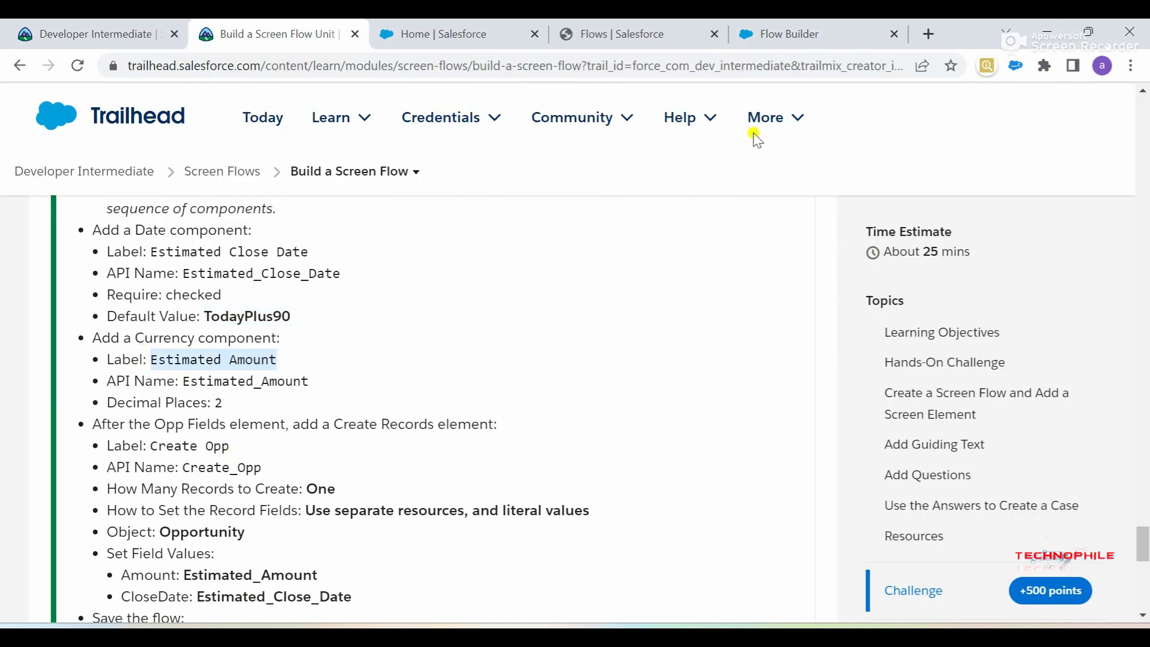
left_click(791, 33)
double_click(184, 282)
type("cur")
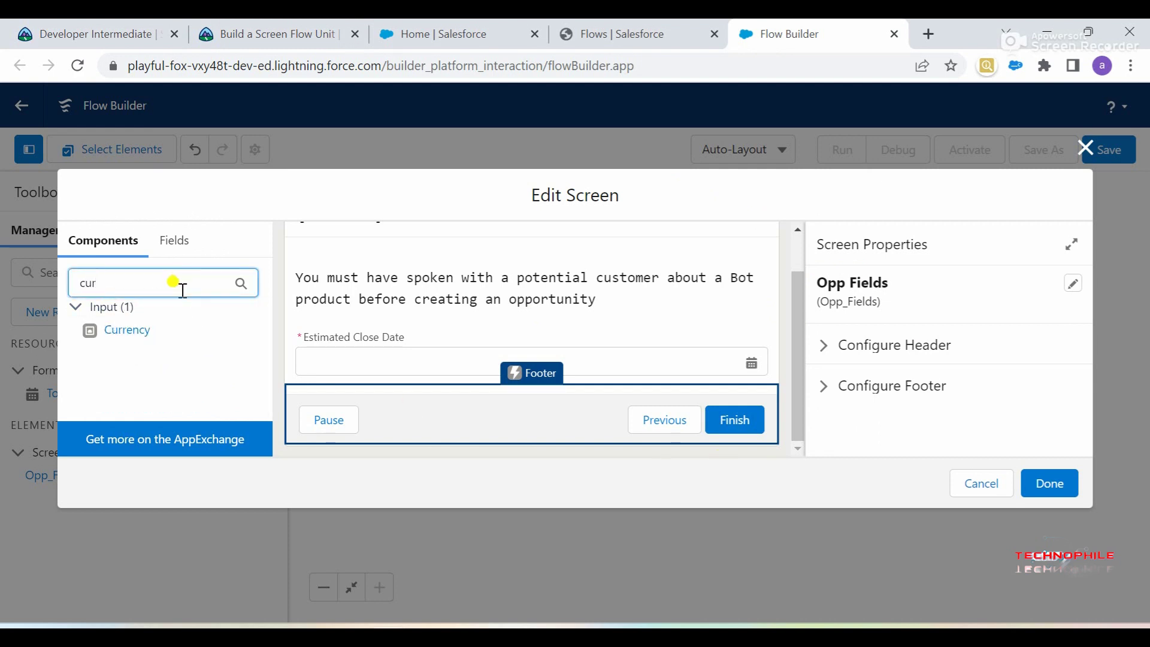
left_click(127, 329)
scroll(449, 393, "down", 1)
scroll(449, 392, "up", 1)
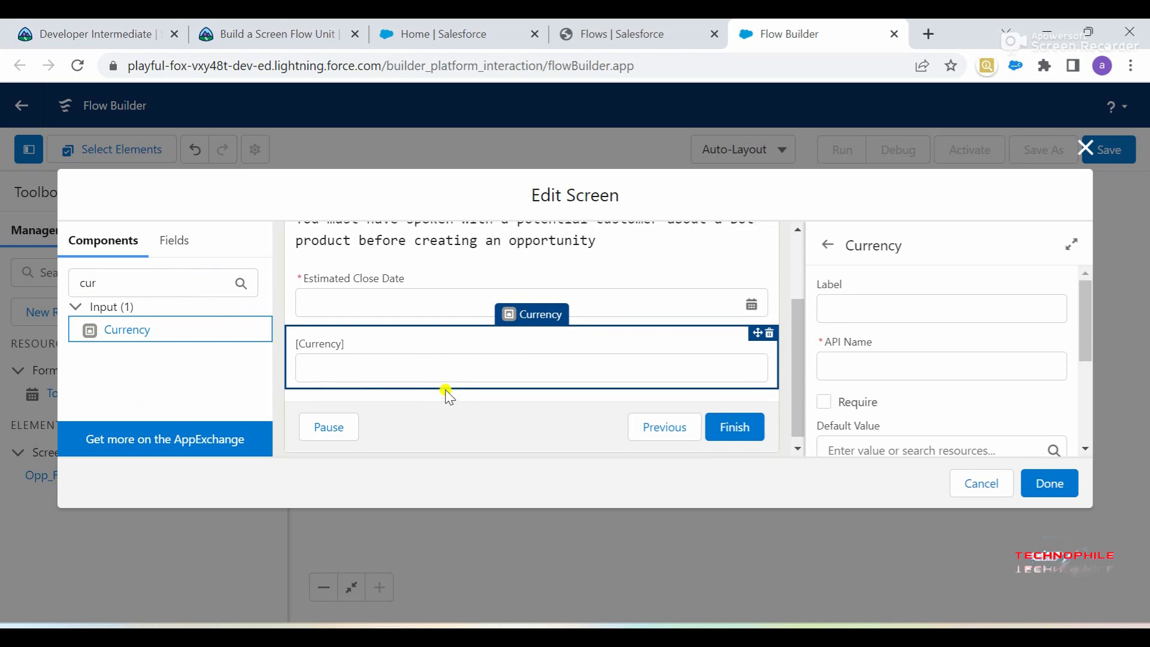
- Give the Currency component the label Estimated Amount and the API name Estimated_Amount
left_click(893, 300)
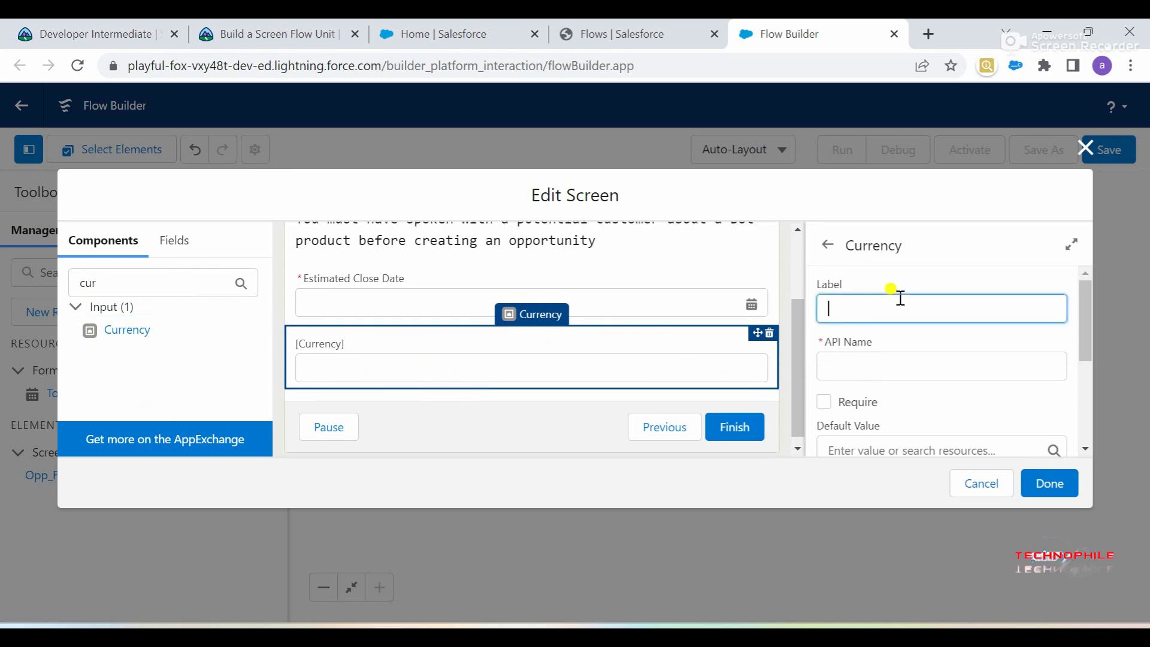
key("ctrl+v")
left_click(917, 345)
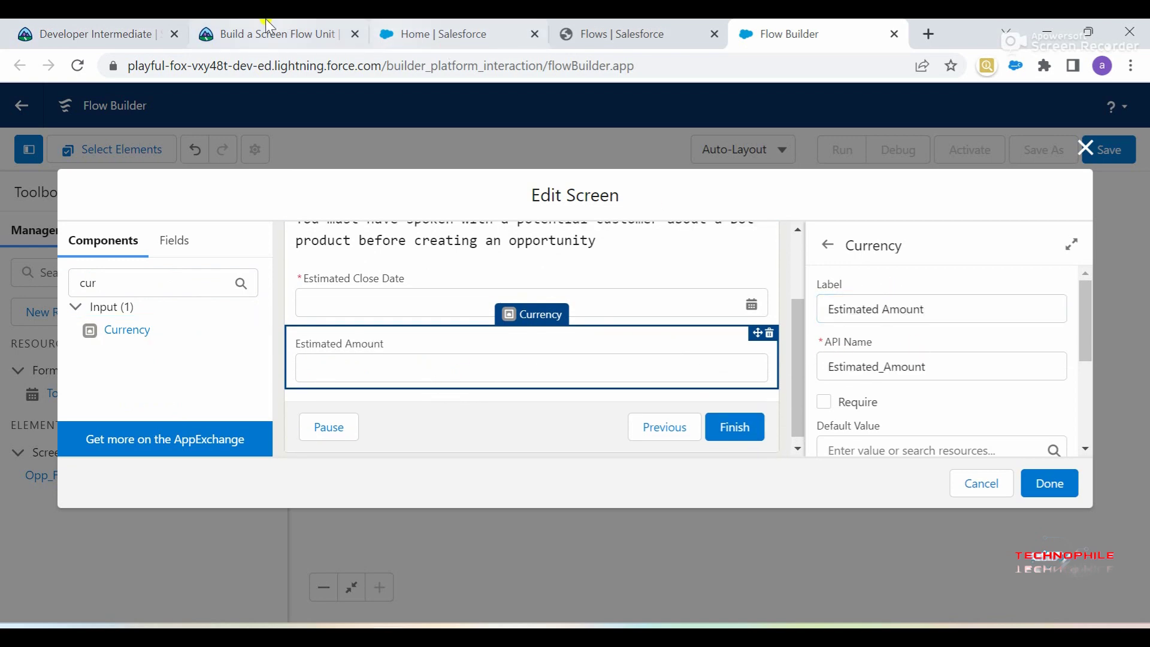
- Check the Currency component's decimal places against the challenge's value of 2 and return to the challenge instructions
left_click(275, 33)
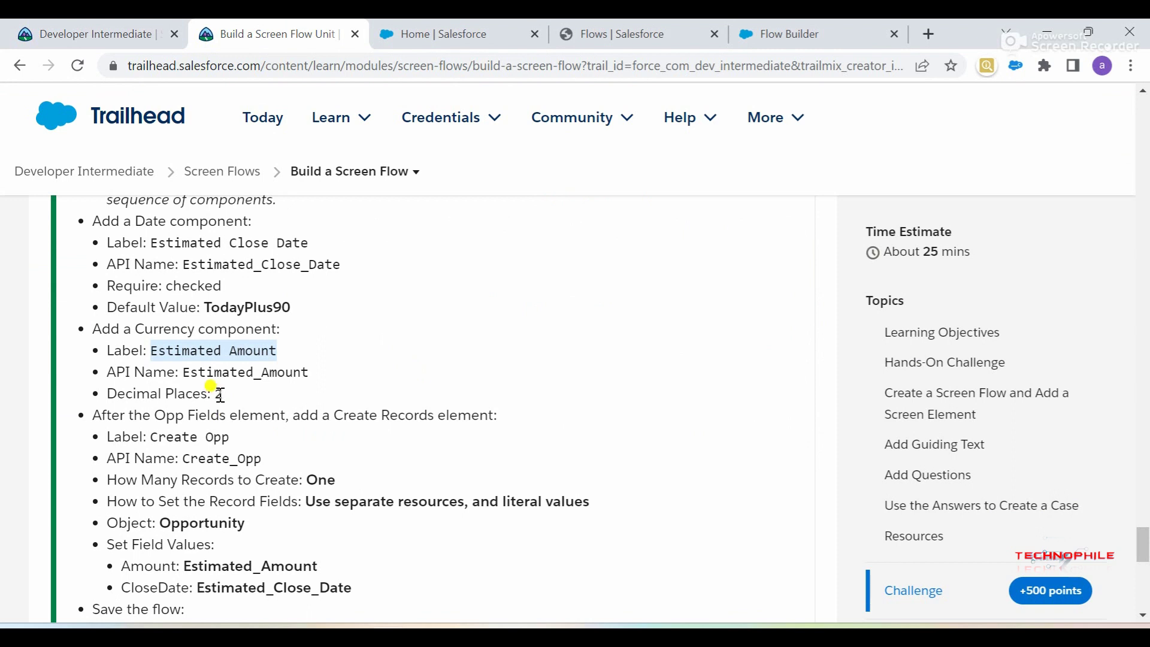
left_click(758, 34)
scroll(911, 411, "down", 2)
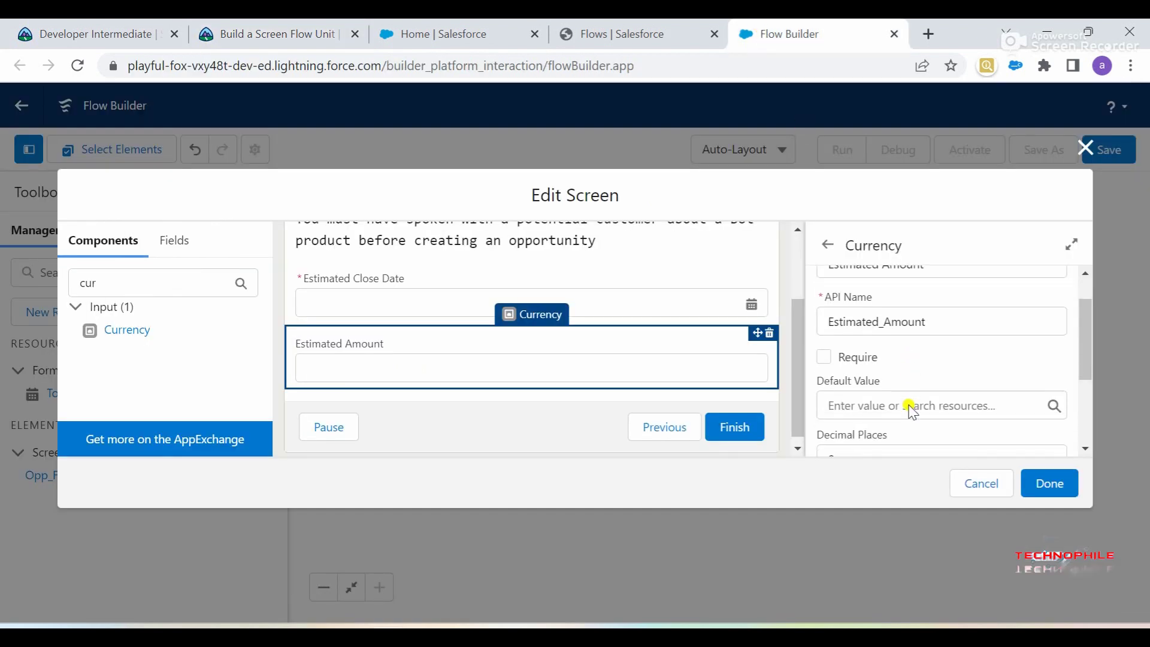
left_click(904, 399)
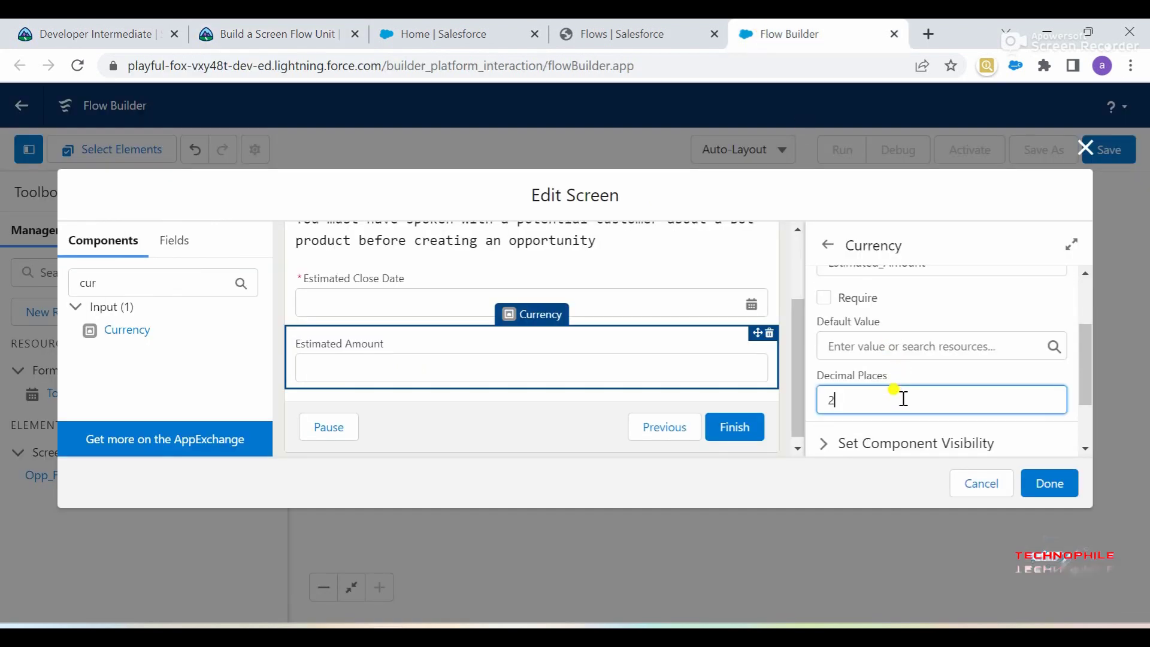
scroll(902, 397, "down", 2)
left_click(753, 428)
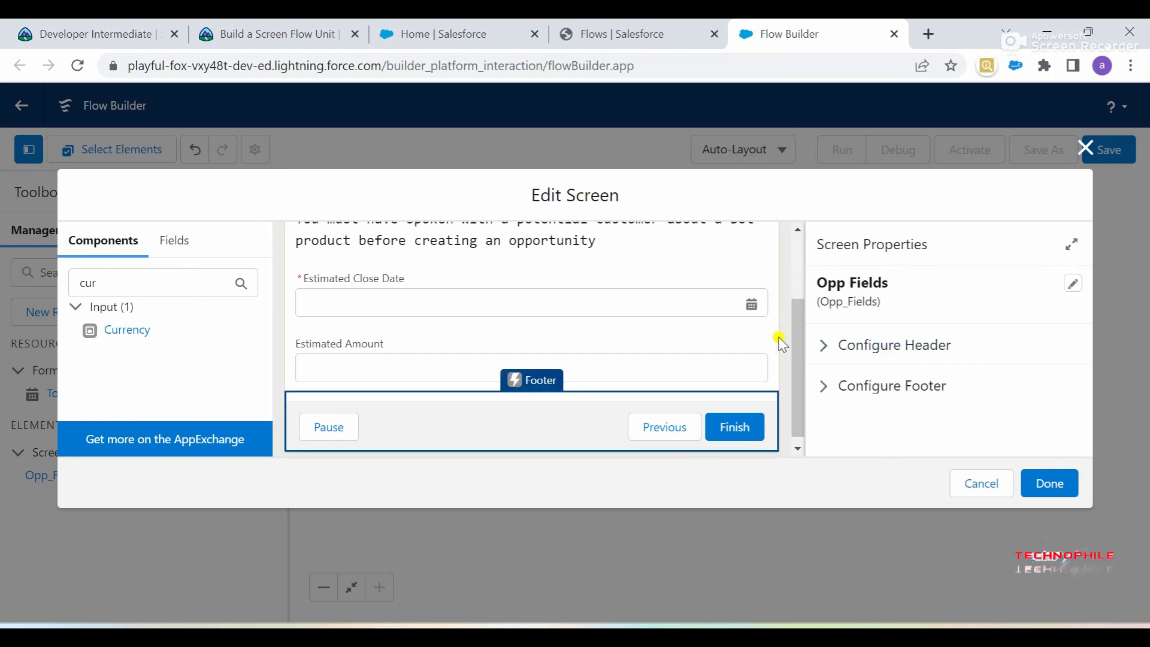
left_click(272, 34)
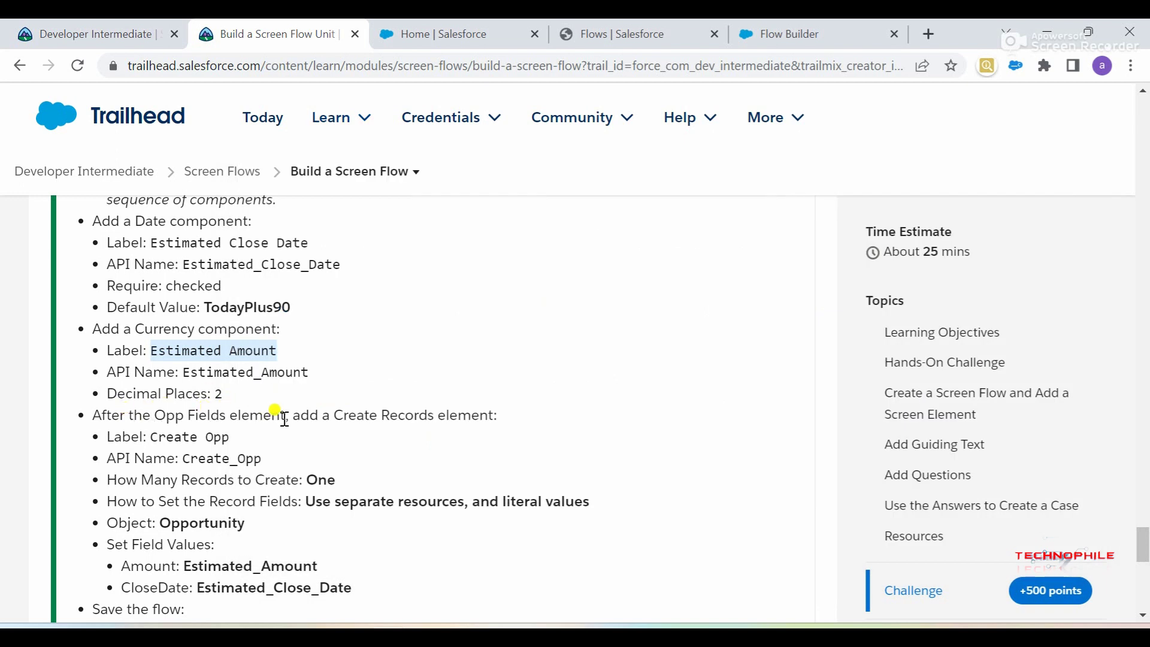
- Copy the label Create Opp from the challenge and finish editing the Opp Fields screen in Flow Builder
left_click(203, 413)
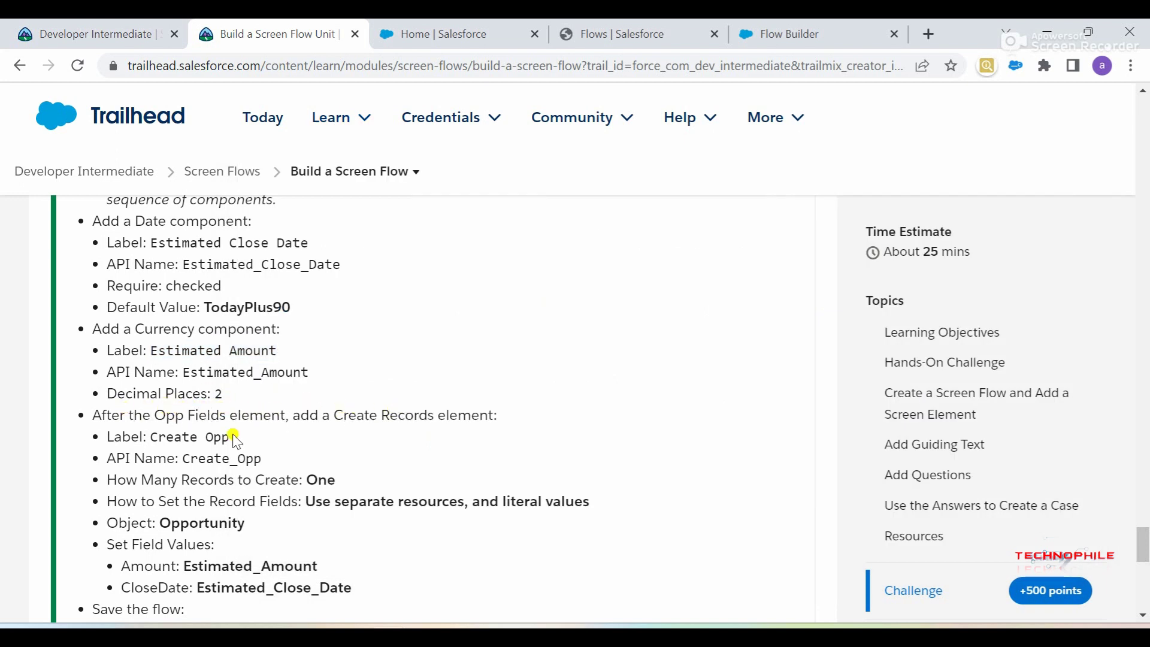
left_click_drag(154, 437, 229, 437)
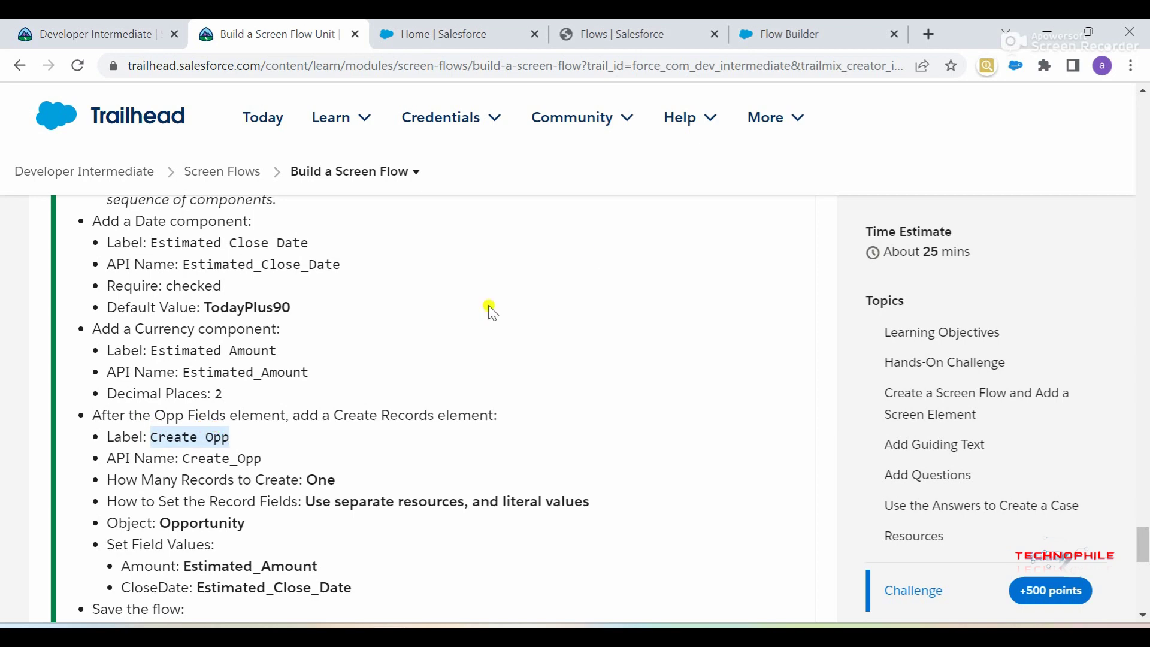
left_click(815, 33)
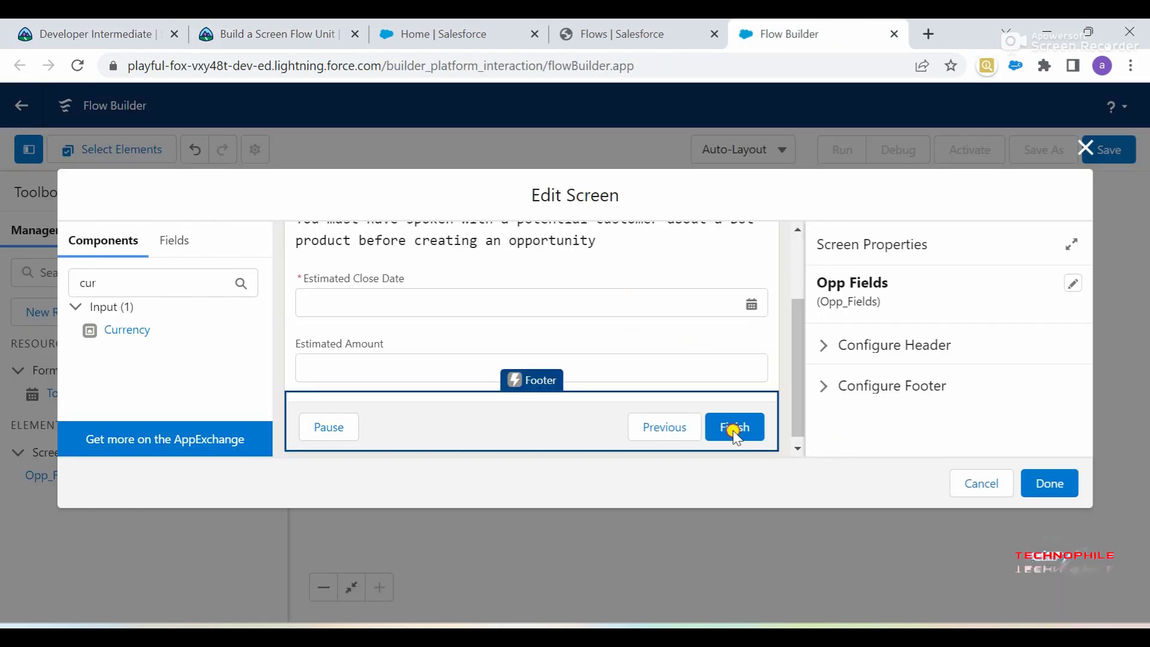
left_click(1049, 483)
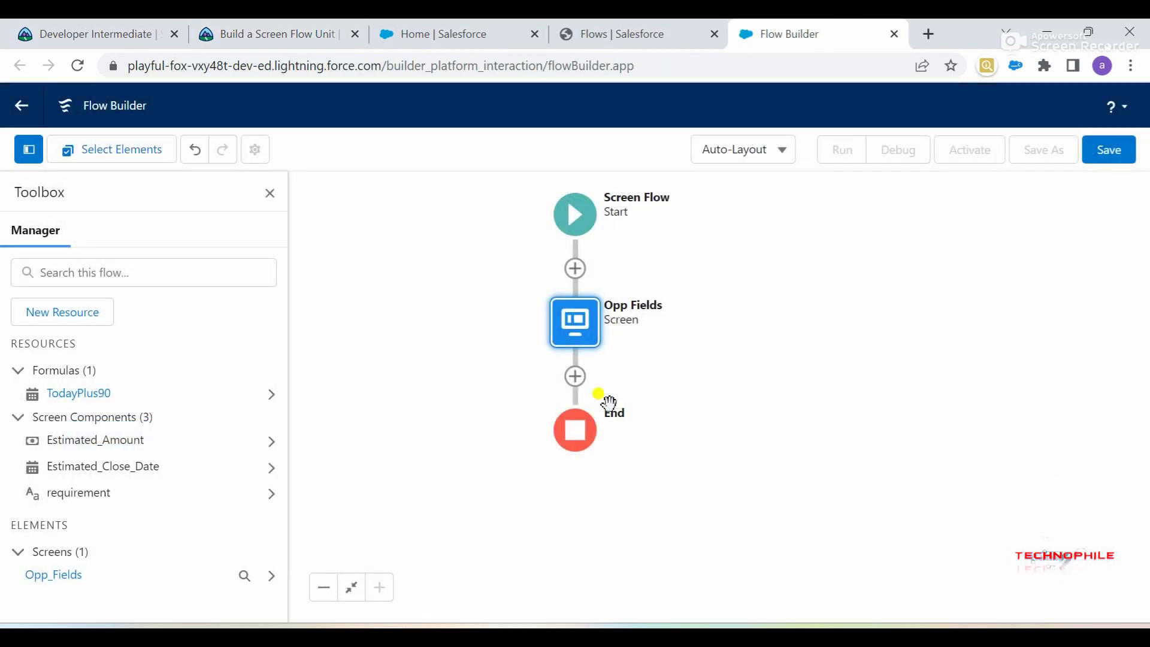
- Add a Create Records element after Opp Fields with the label Create Opp and the API name Create_Opp
left_click(575, 376)
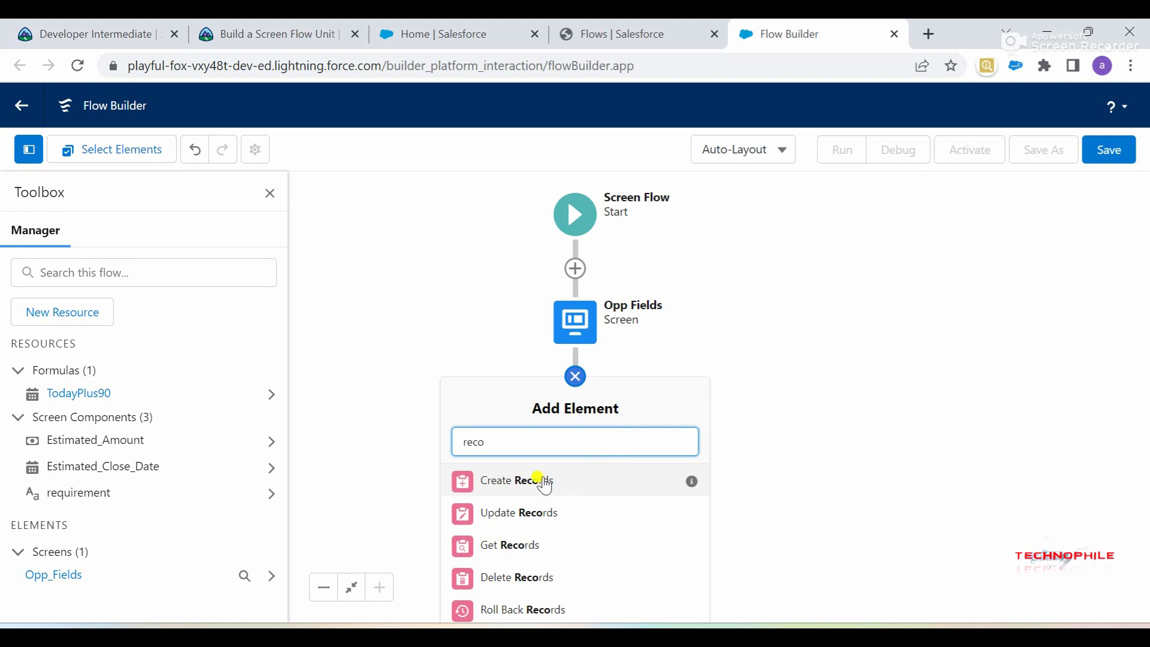
left_click(513, 480)
type("Create Opp")
left_click(562, 280)
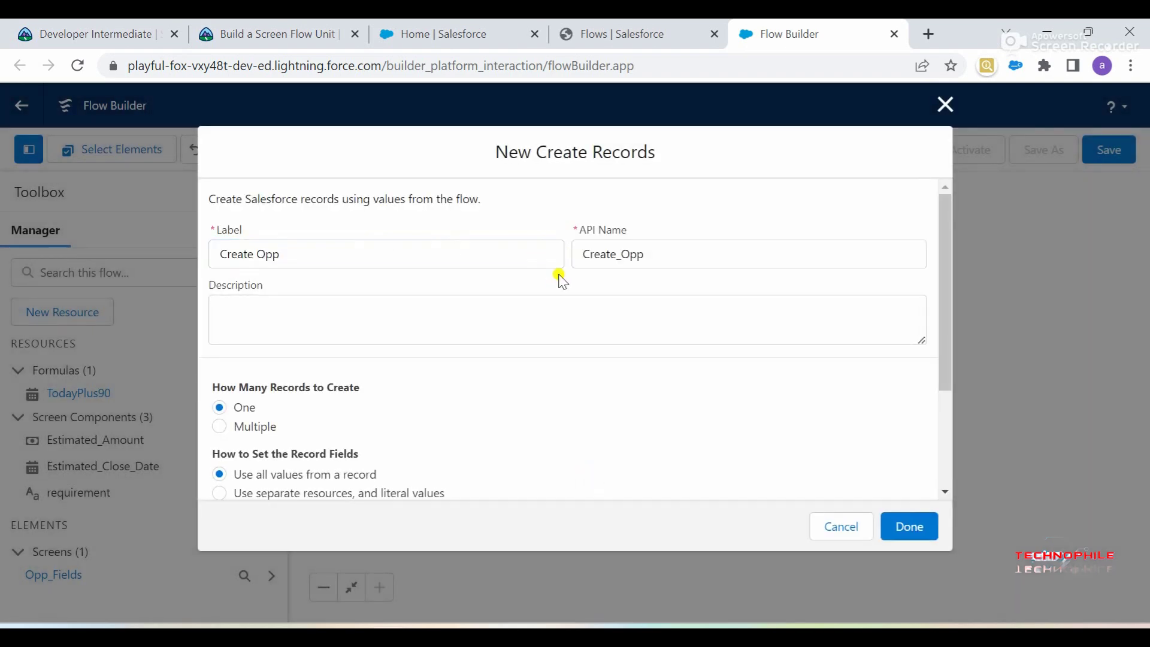
- Read the Create Records settings in the Trailhead challenge and copy the object name Opportunity
left_click(282, 24)
scroll(336, 437, "down", 1)
left_click(312, 407)
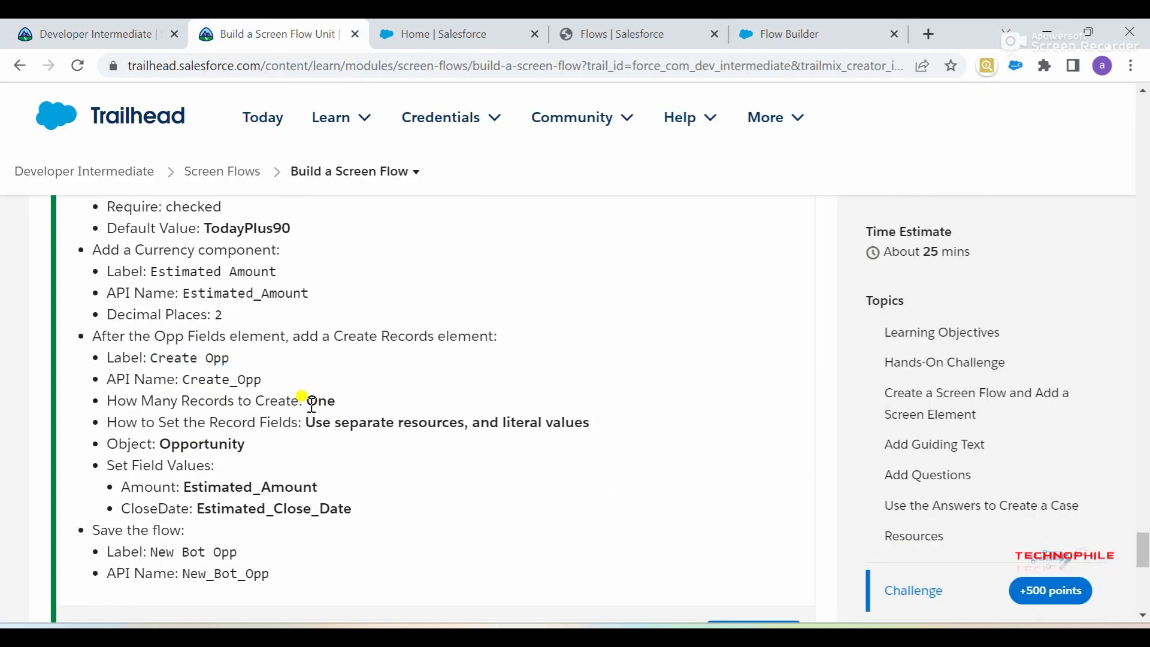
left_click_drag(310, 422, 401, 423)
double_click(217, 436)
key("ctrl+c")
left_click(757, 26)
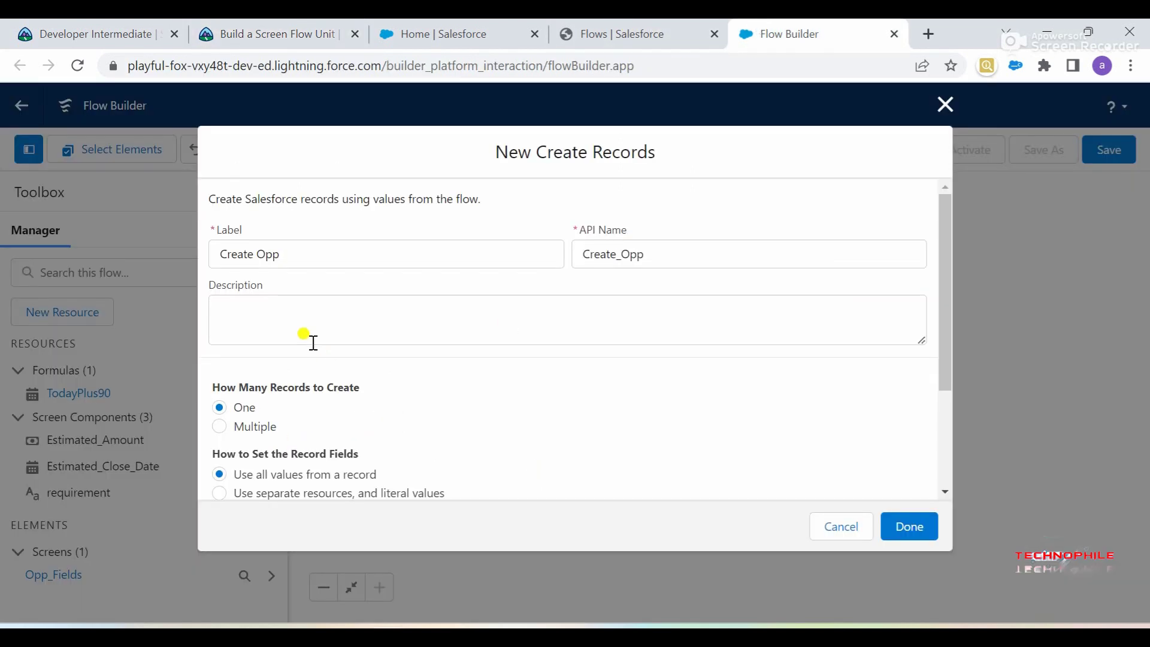
- Set the Create Opp element to use separate resources and literal values, with Opportunity as the object
scroll(312, 340, "down", 2)
left_click(220, 390)
scroll(433, 403, "down", 1)
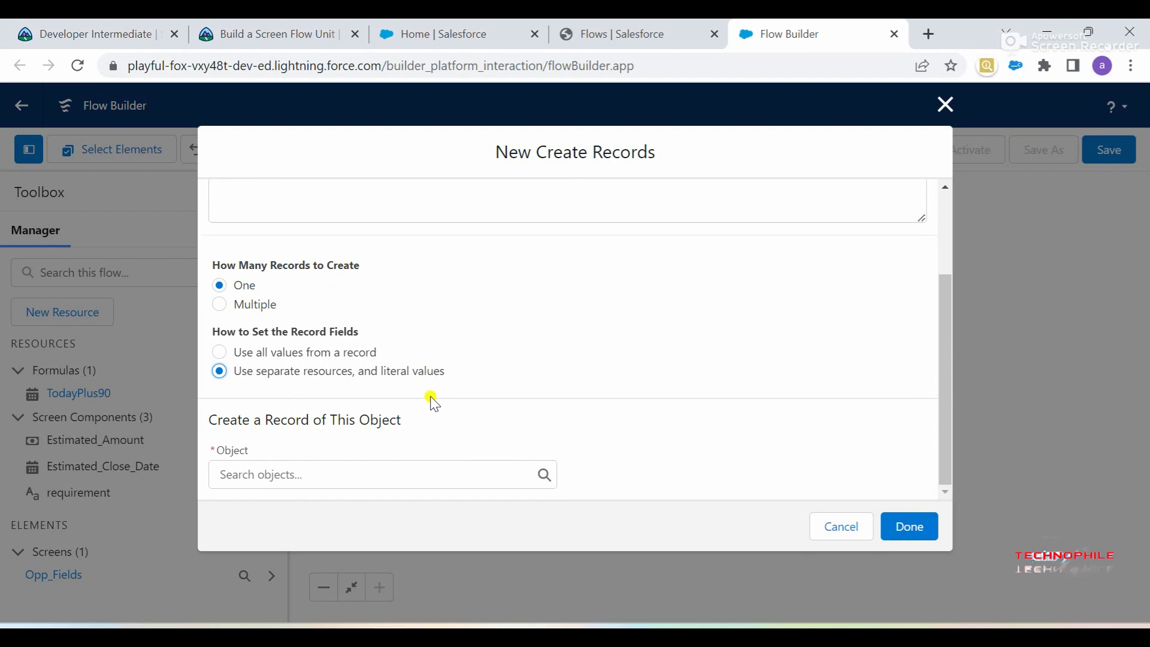
left_click(365, 475)
key("ctrl+v")
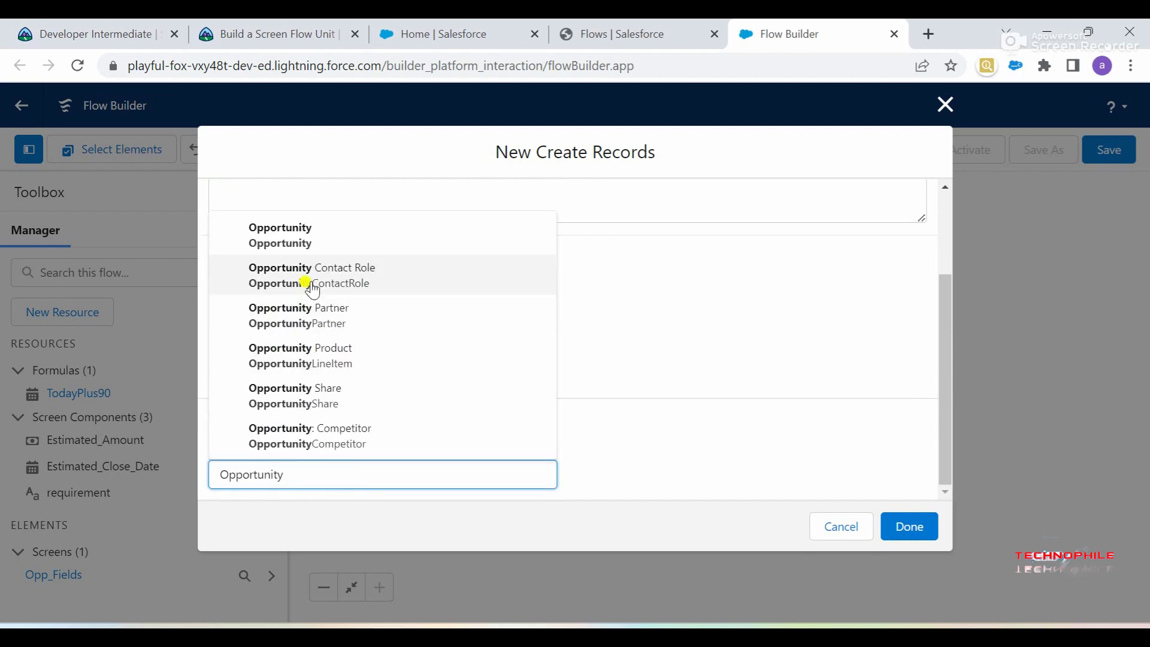
left_click(304, 249)
- Copy Estimated_Amount from the challenge and assign that screen component to the opportunity's Amount field
left_click(441, 403)
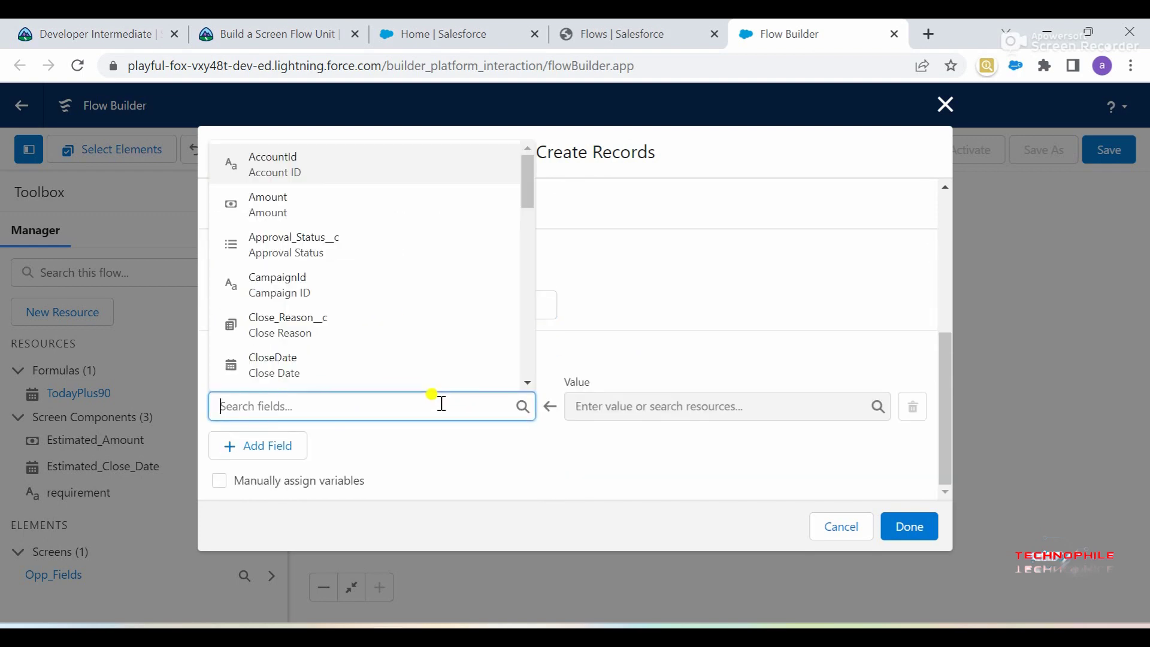
left_click(285, 26)
left_click_drag(181, 487, 320, 483)
key("ctrl+c")
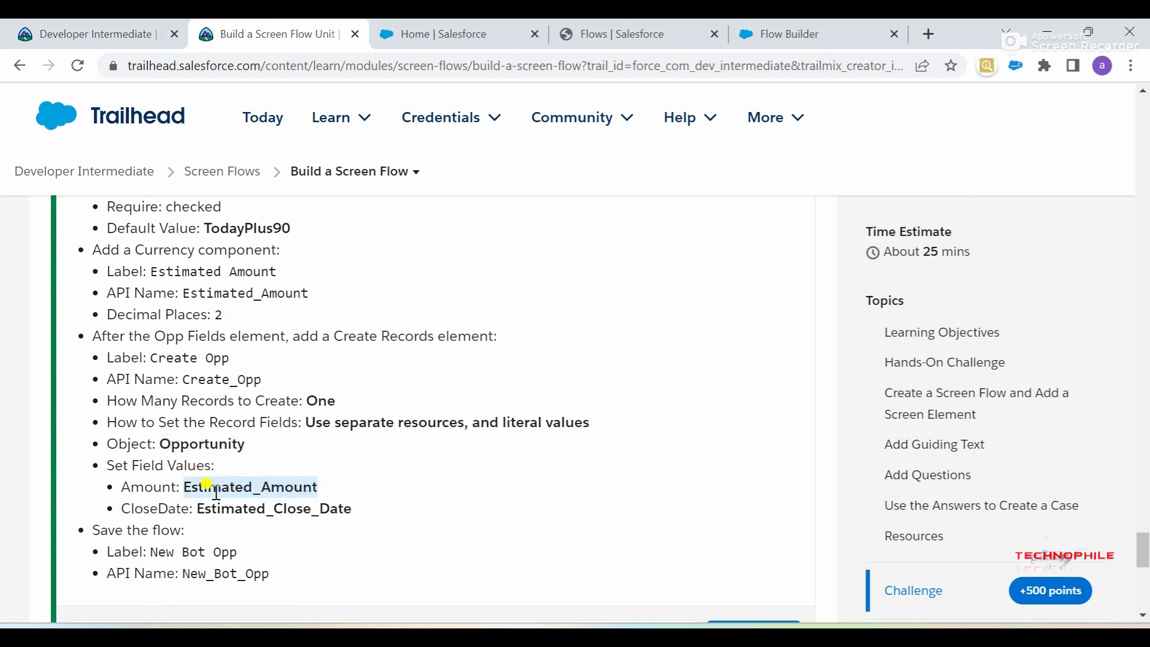
left_click(797, 31)
left_click(380, 408)
type("amo")
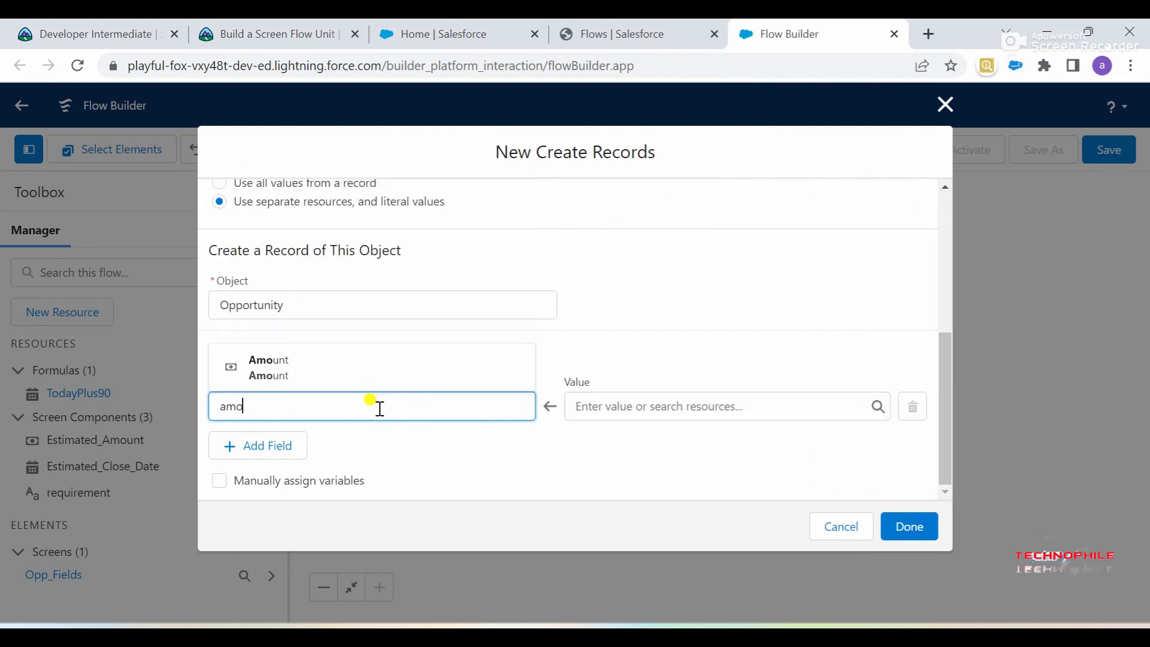
left_click(326, 367)
left_click(592, 404)
key("ctrl+v")
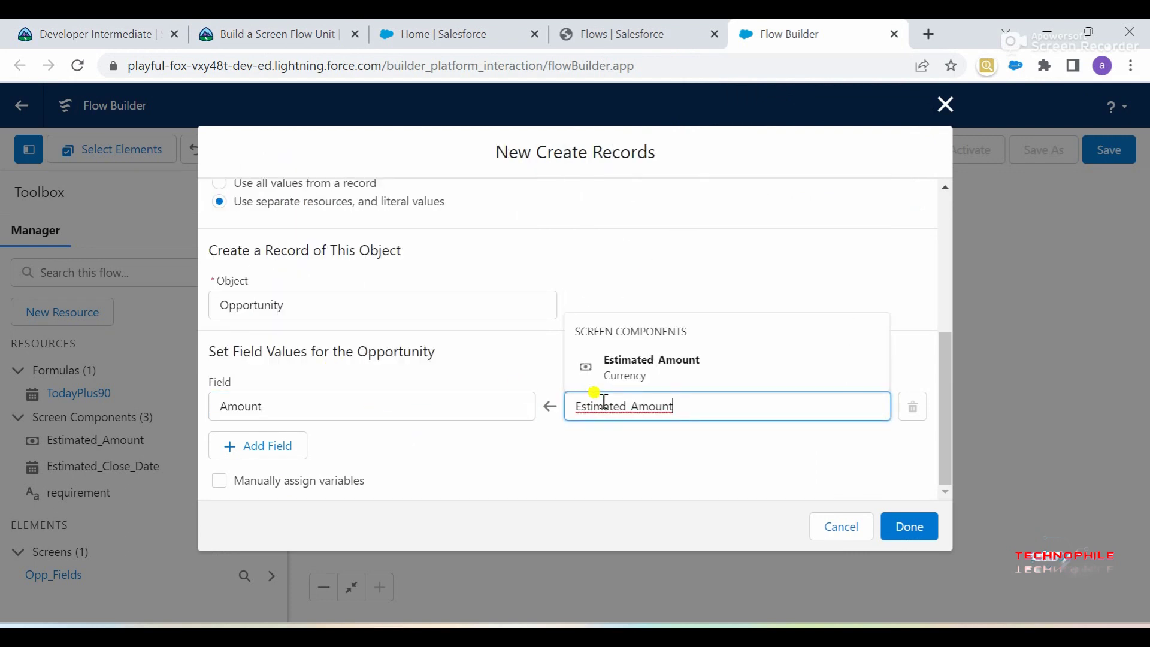
left_click(670, 368)
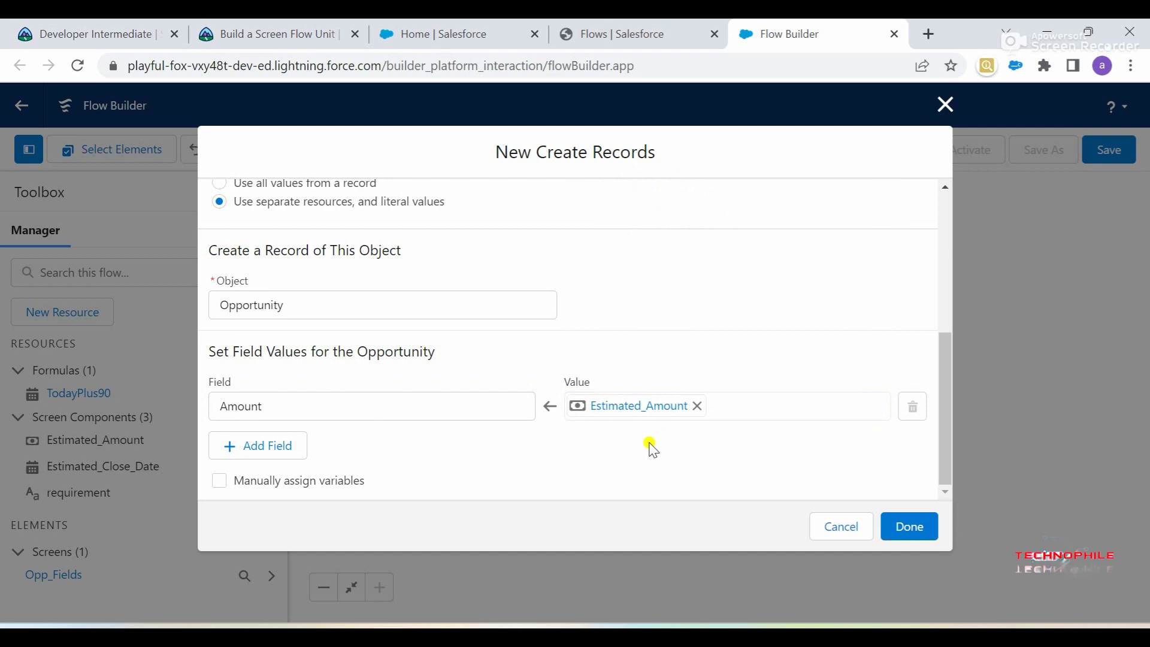
- Add a second field assignment to the Create Opp element and choose CloseDate as its field
left_click(258, 444)
left_click(303, 463)
type("cl")
left_click(294, 427)
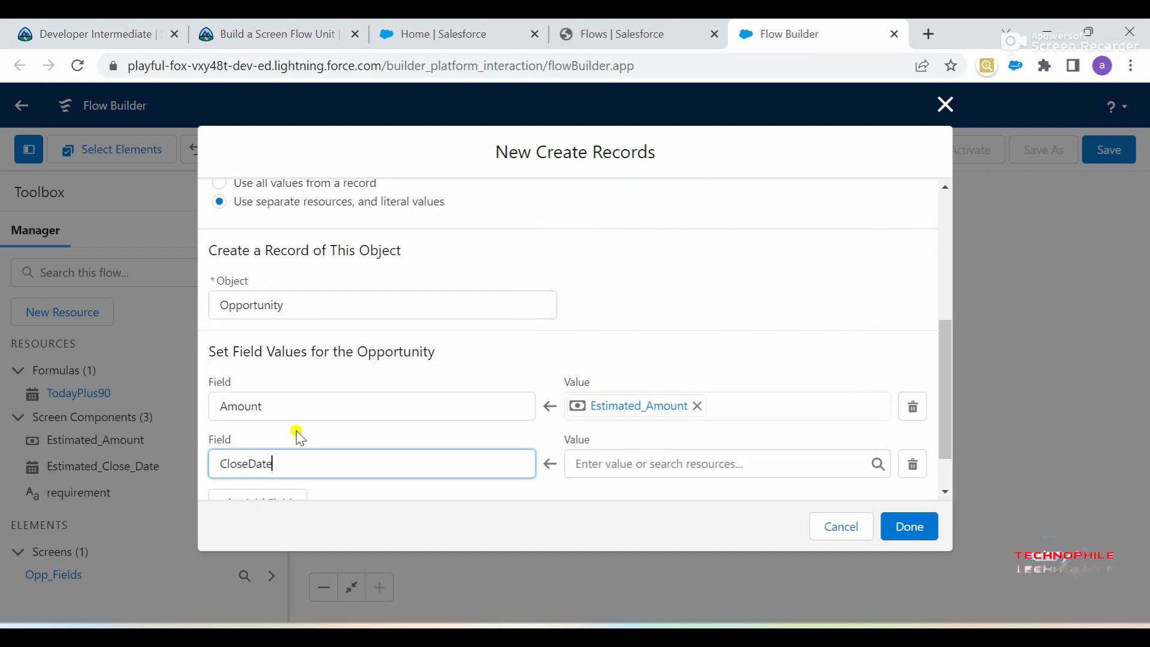
- Assign the Estimated_Close_Date component, copied from the challenge, to the CloseDate field and finish the Create Records element
scroll(569, 441, "down", 1)
left_click(273, 34)
left_click_drag(198, 509, 354, 508)
key("ctrl+c")
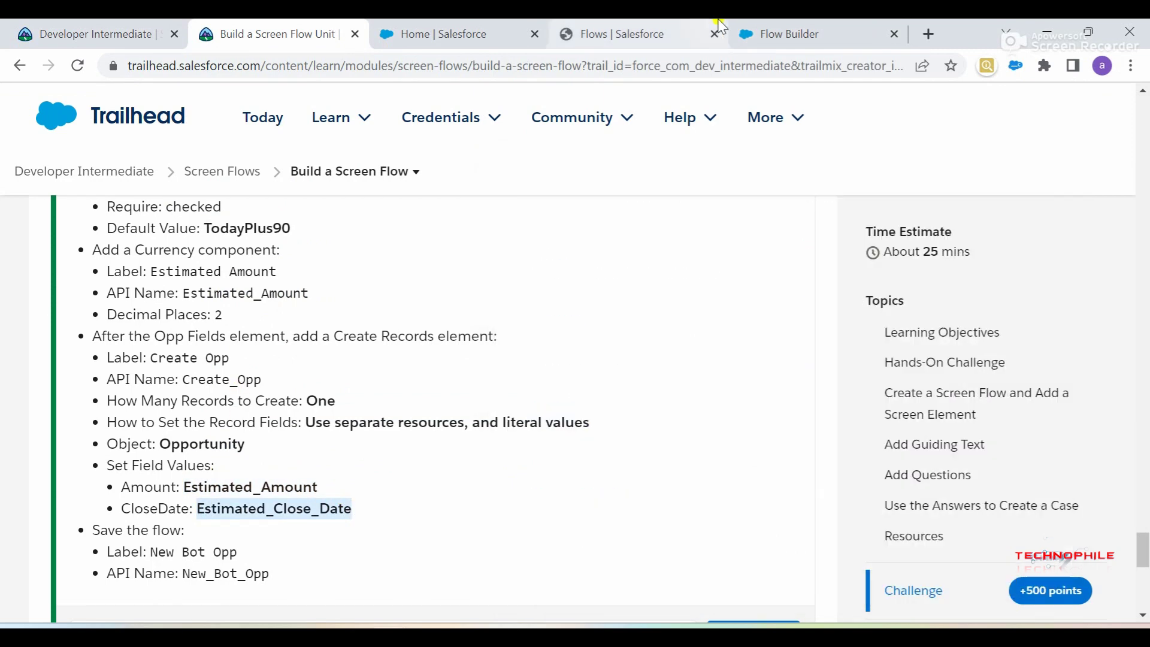
left_click(738, 31)
left_click(595, 396)
key("ctrl+v")
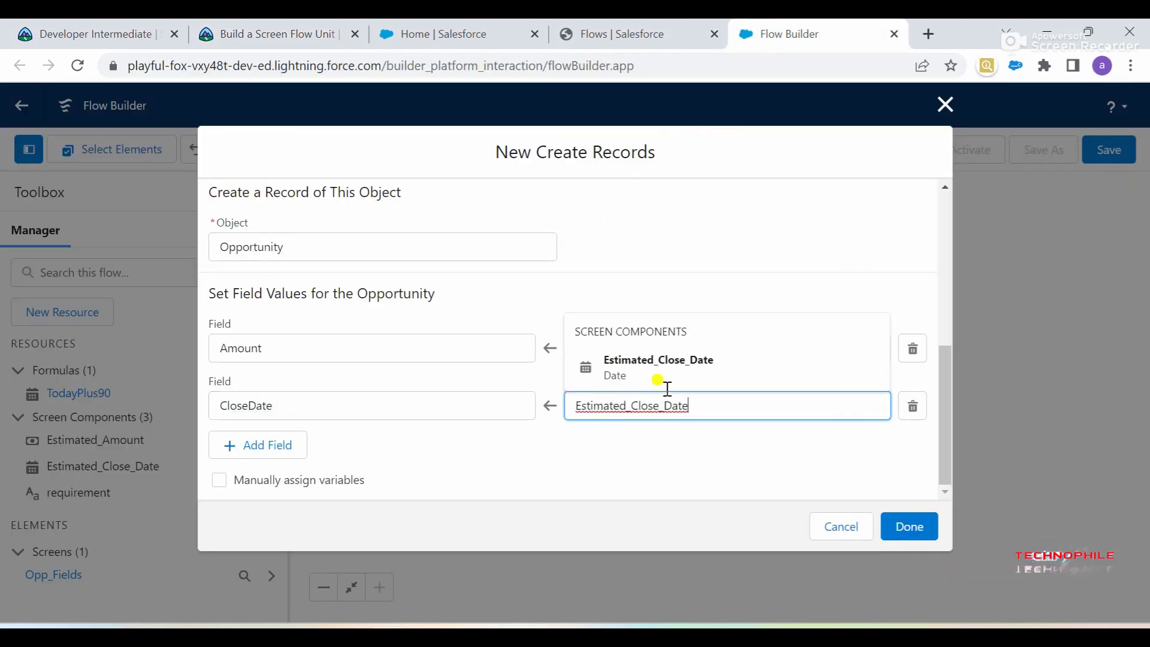
left_click(662, 366)
left_click(653, 454)
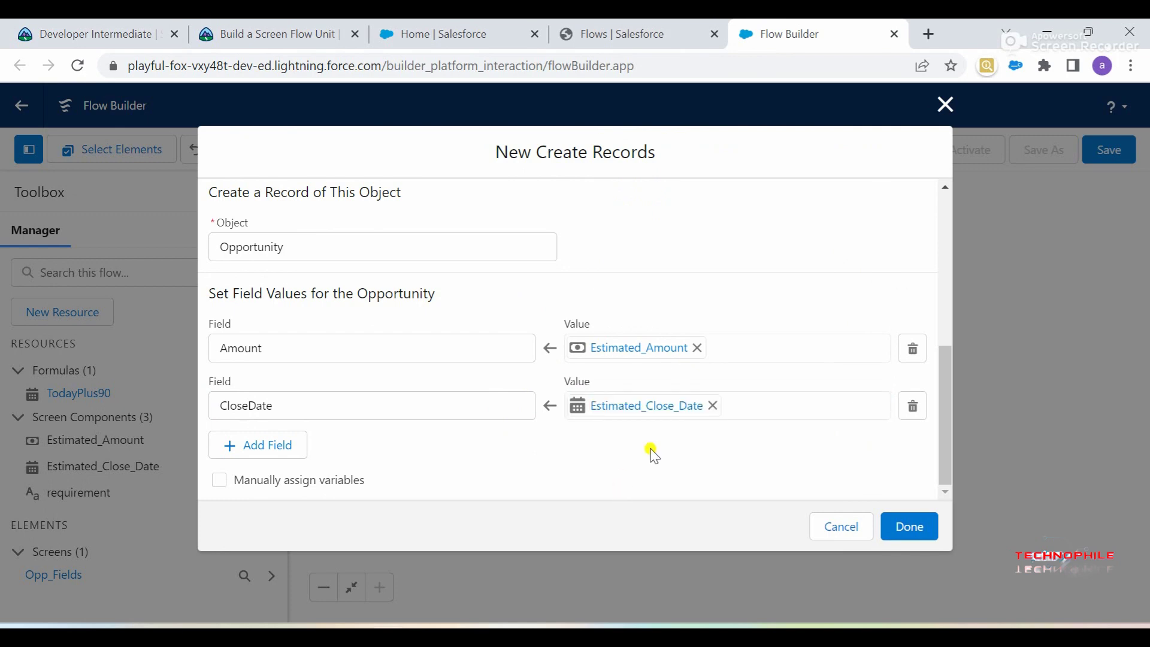
left_click(923, 527)
- Copy the flow label New Bot Opp from the challenge and save the flow with it and the API name New_Bot_Opp
left_click(270, 33)
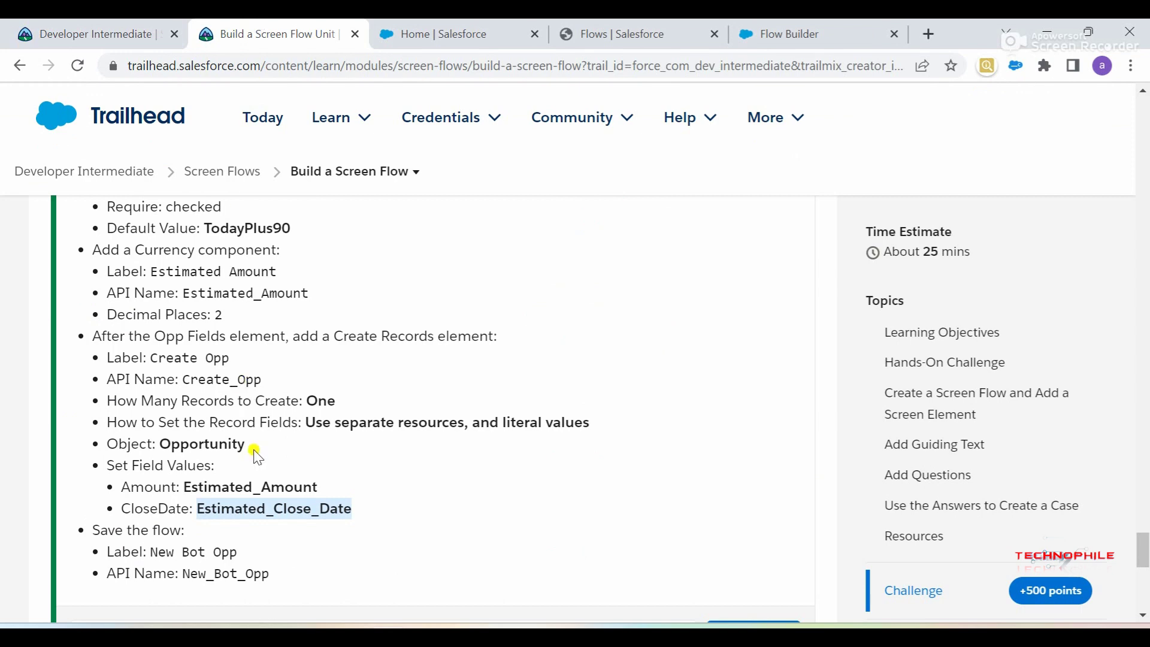
scroll(255, 420, "down", 2)
left_click_drag(151, 435, 239, 436)
key("ctrl+c")
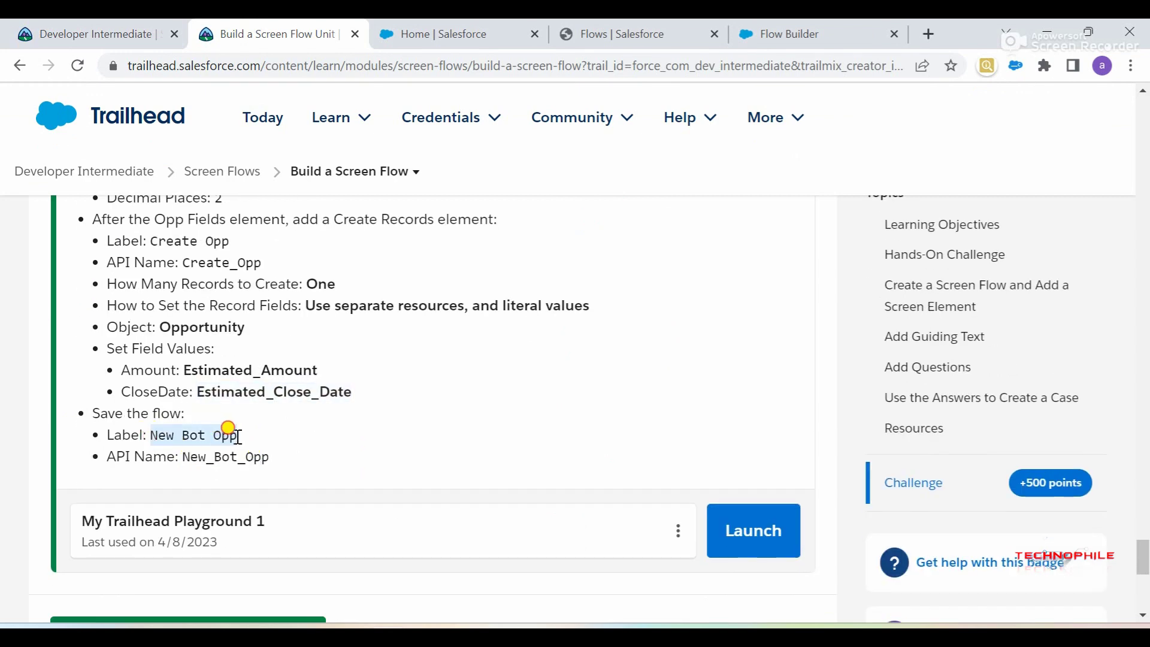
left_click(779, 33)
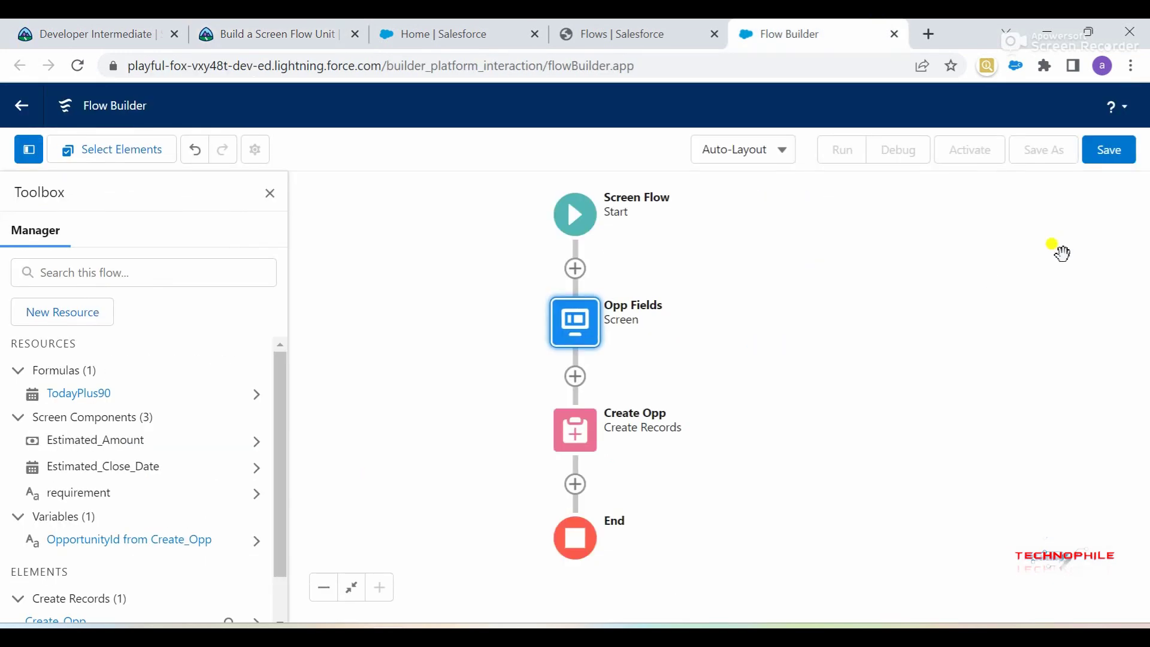
left_click(1107, 151)
left_click(523, 288)
key("ctrl+v")
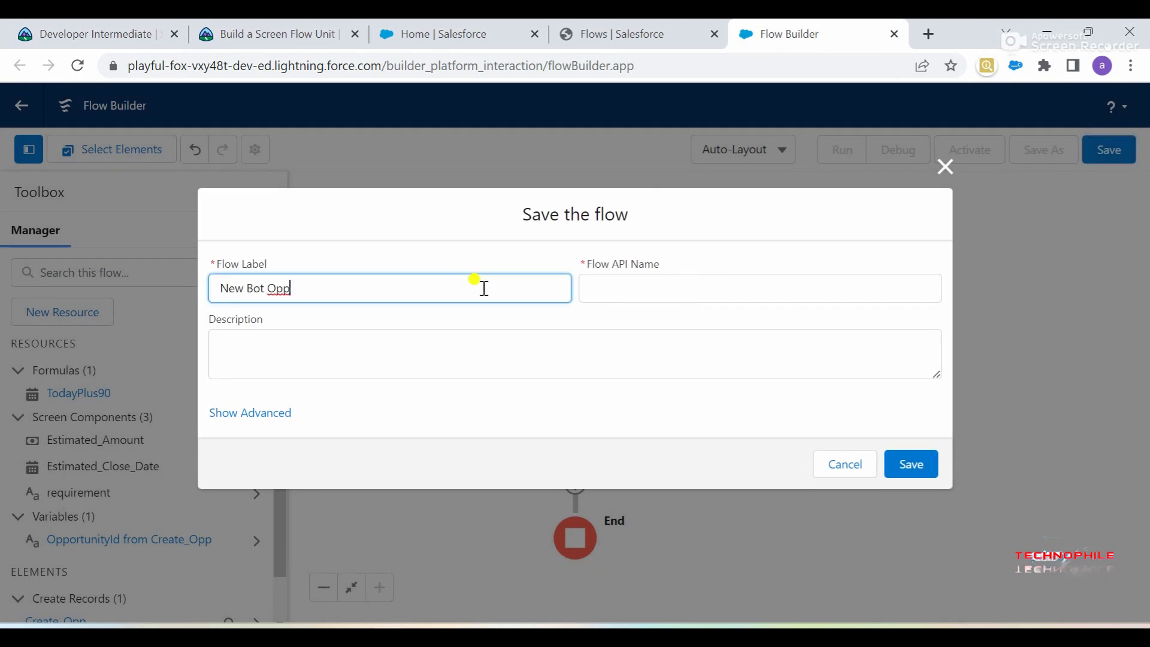
left_click(626, 321)
left_click(904, 466)
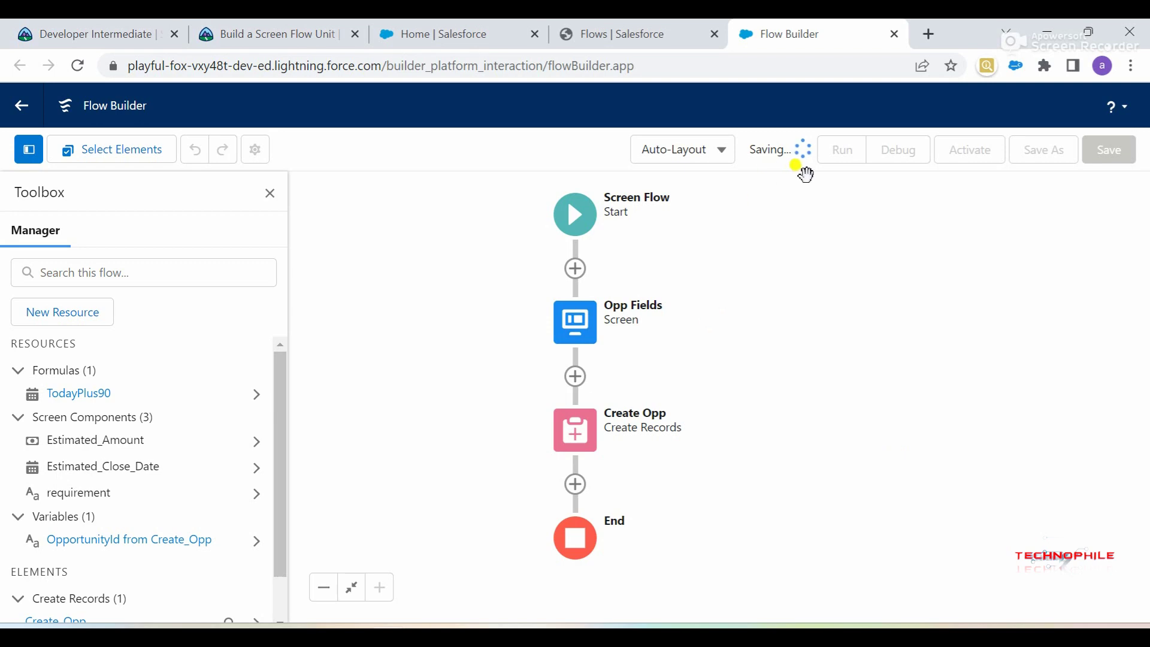
- Return to the Trailhead unit and run the challenge check for the flow
left_click(313, 27)
mouse_move(356, 117)
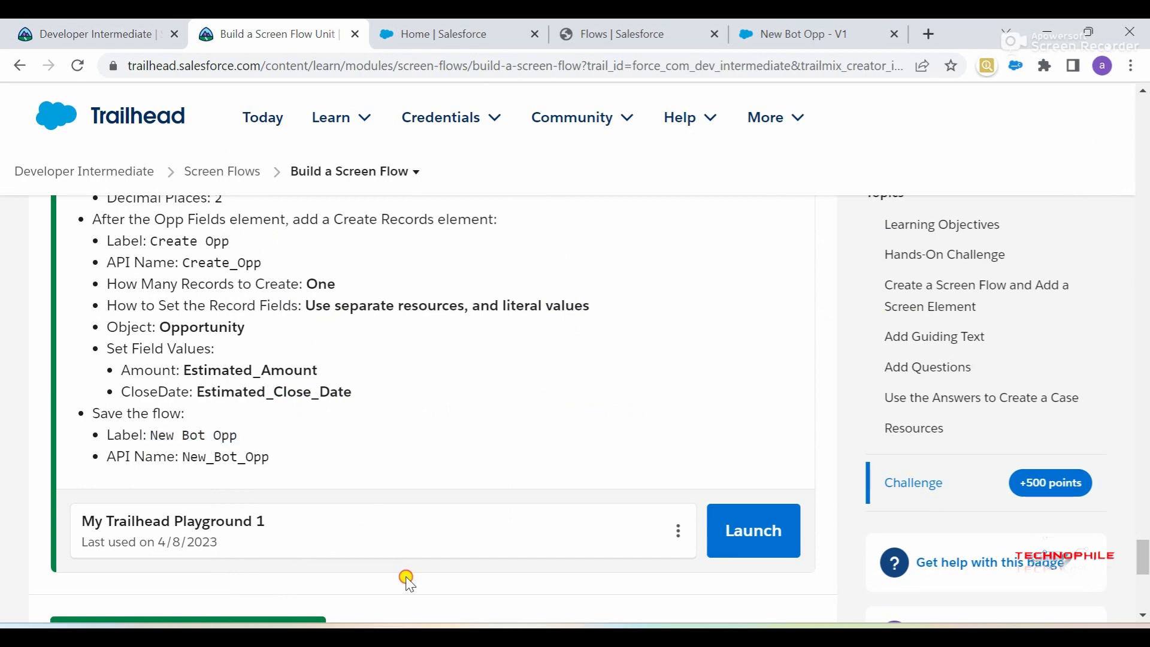
scroll(406, 579, "down", 2)
left_click(202, 519)
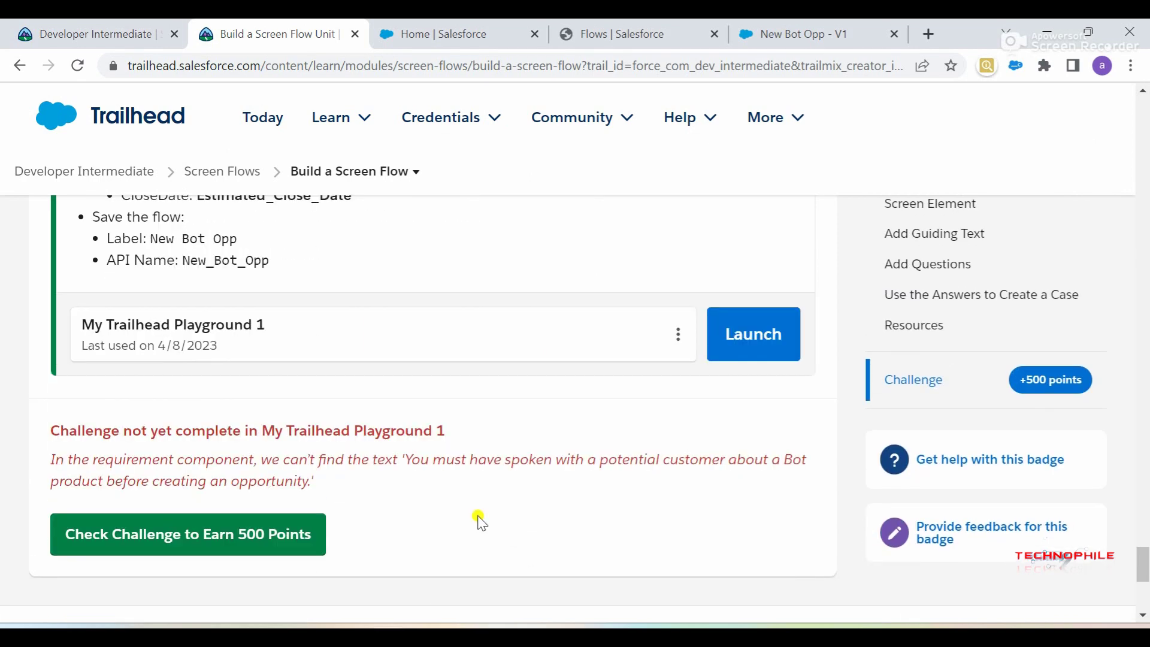
- Copy the full requirement text, including its final period, from the challenge and return to the New Bot Opp flow
scroll(305, 425, "up", 12)
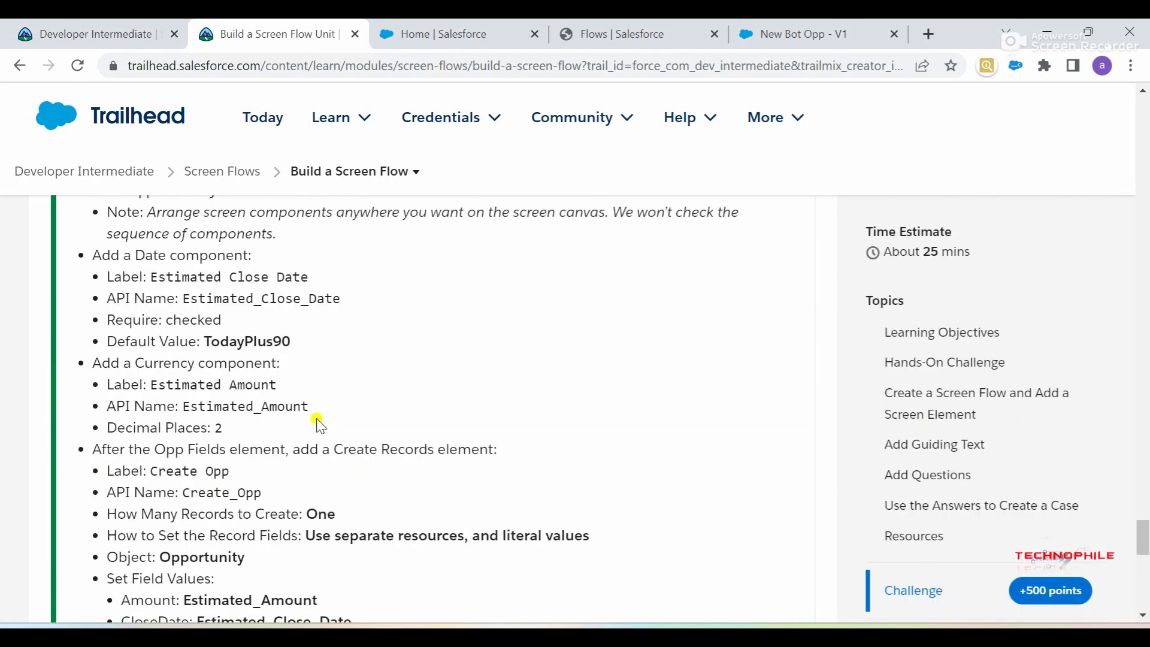
scroll(252, 383, "down", 2)
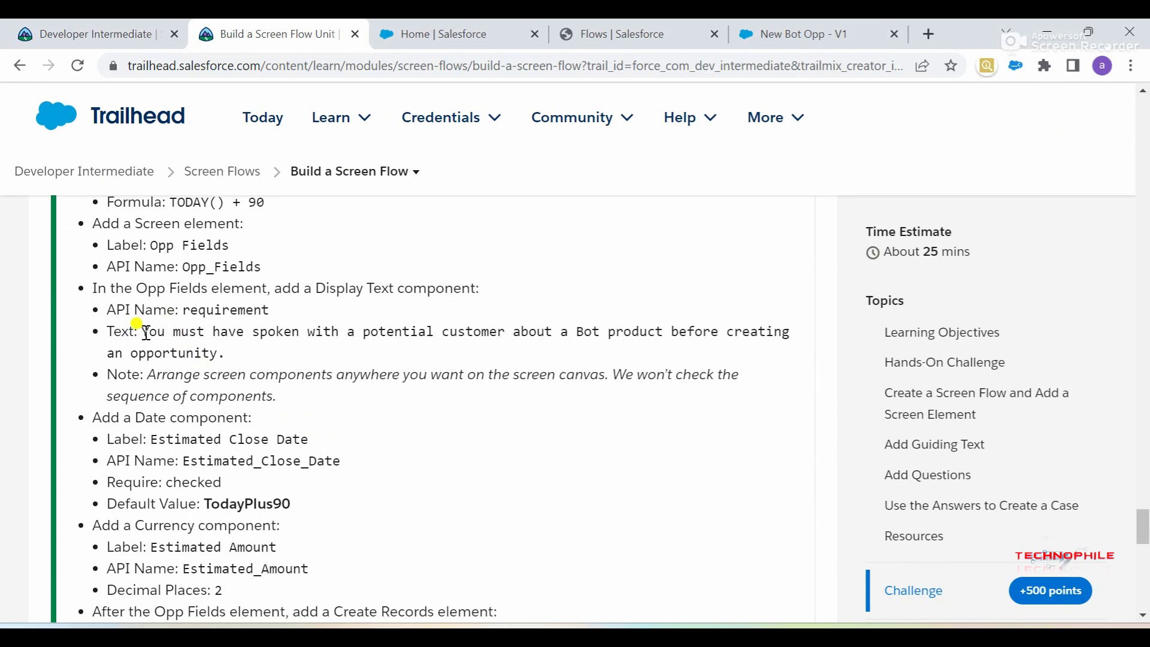
left_click_drag(142, 332, 235, 354)
key("ctrl+c")
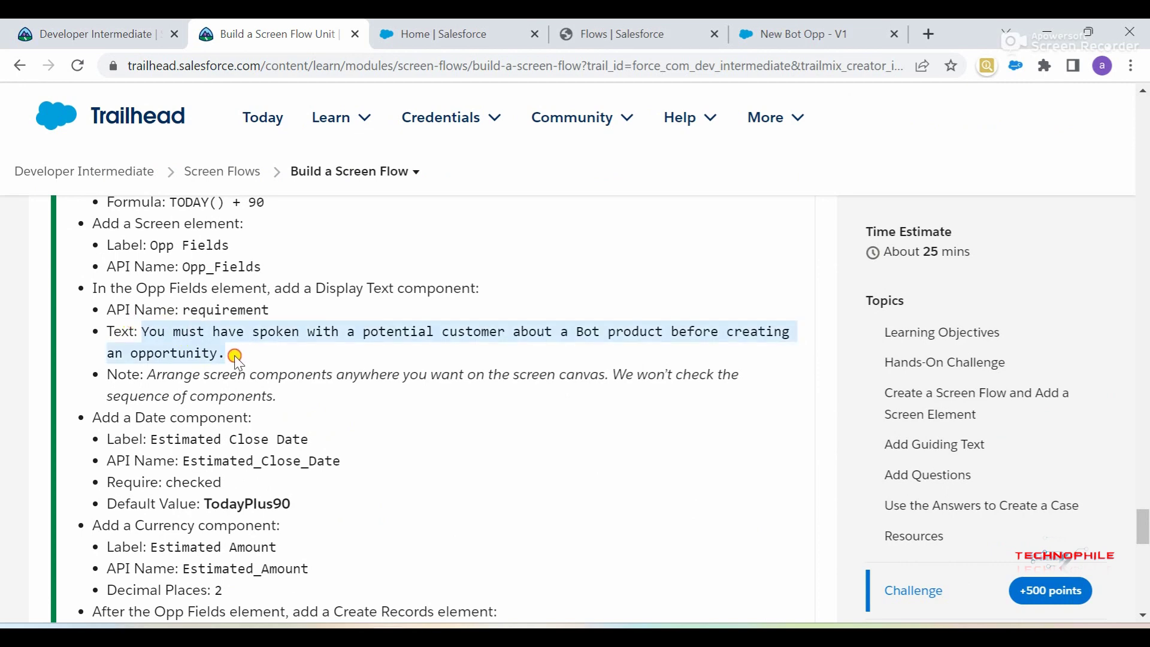
left_click(803, 34)
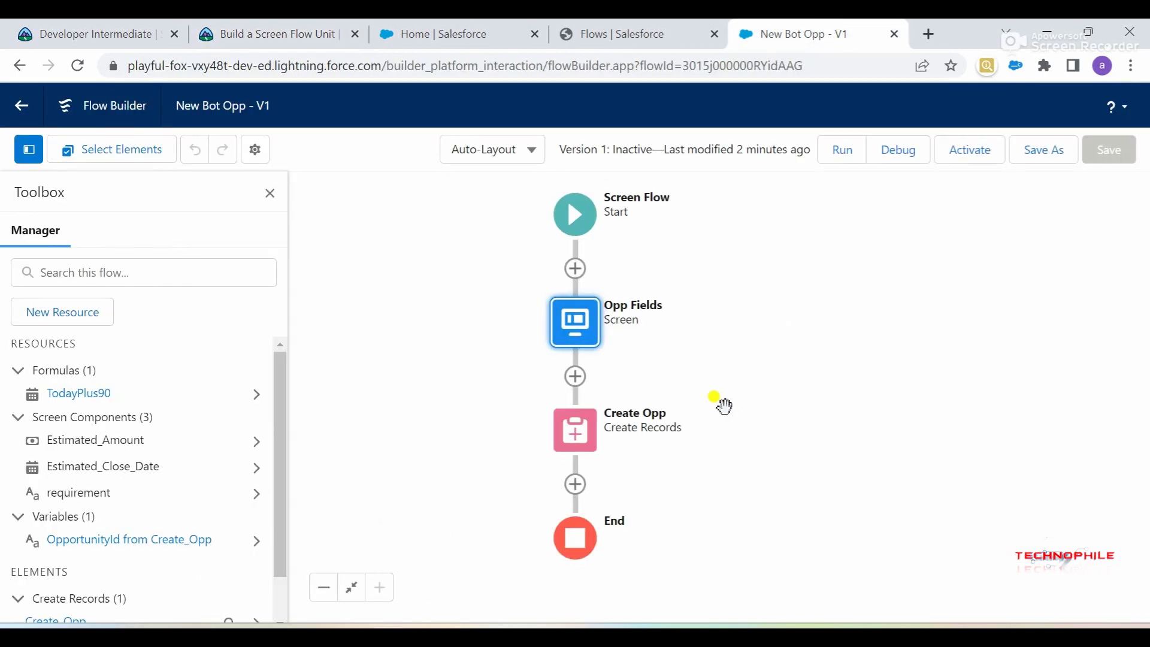
- Replace the Opp Fields screen's display text with "You must have spoken with a potential customer about a Bot product before creating an opportunity."
left_click(568, 347)
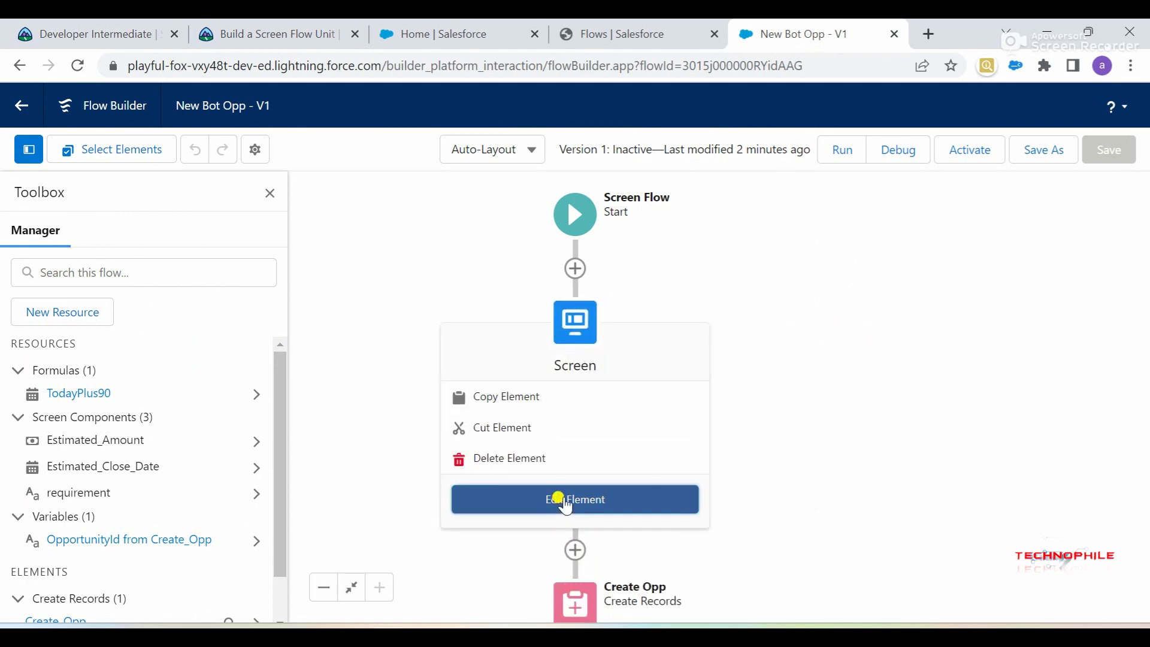
left_click(565, 497)
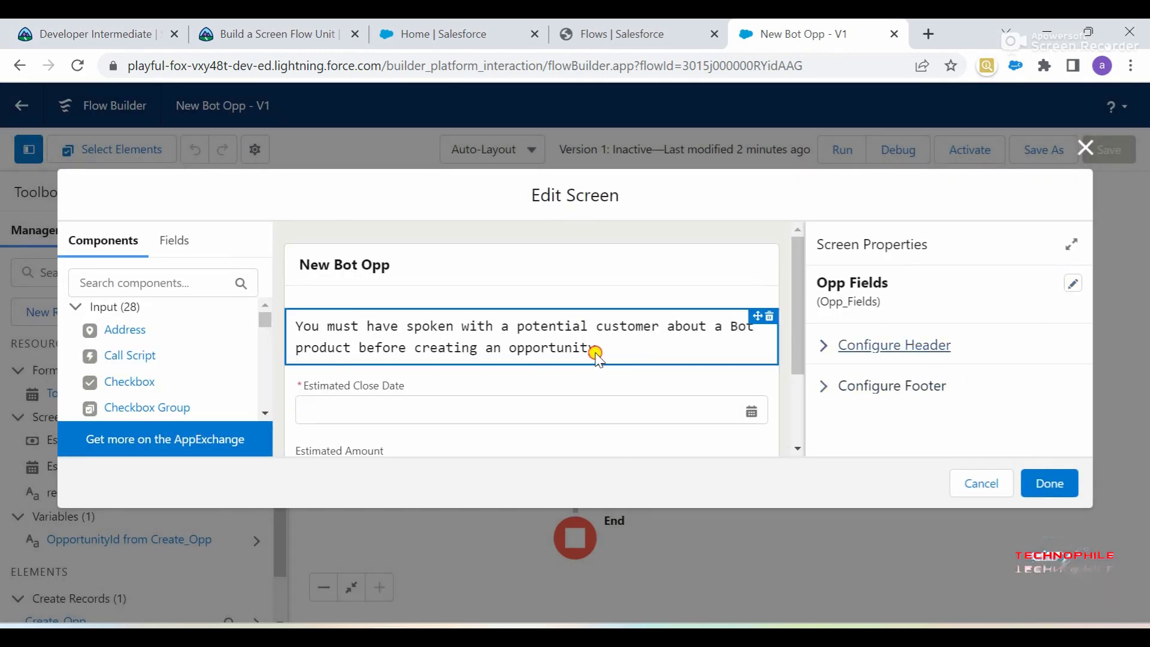
left_click(617, 356)
scroll(869, 384, "down", 1)
left_click(890, 383)
key("ctrl+a")
key("BackSpace")
key("ctrl+v")
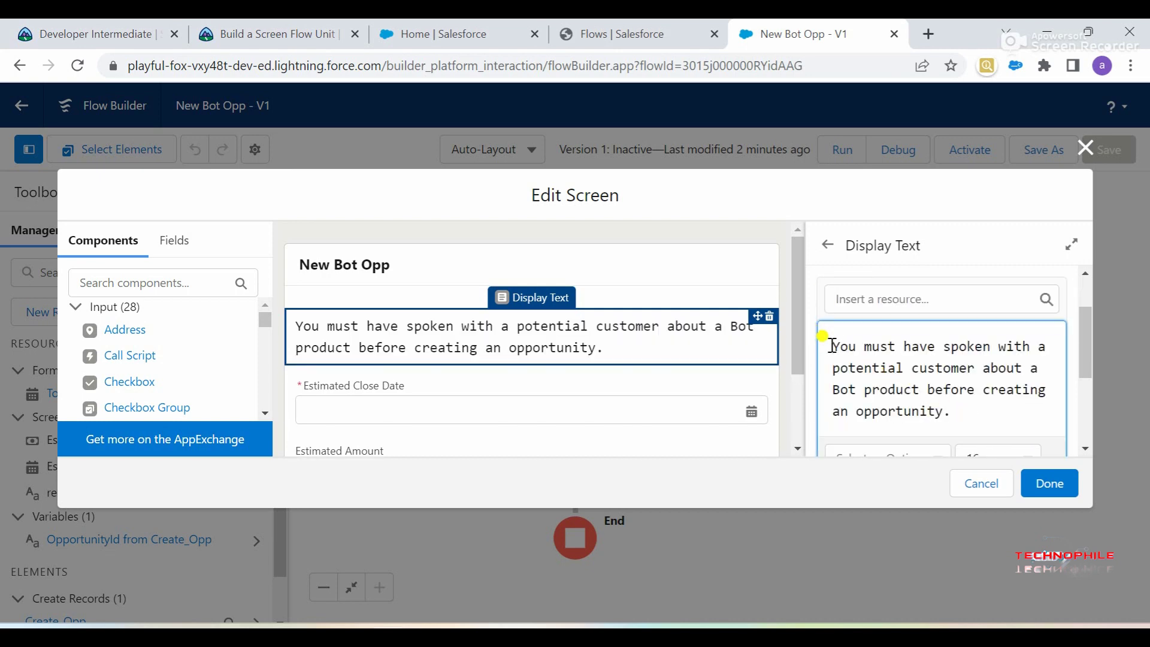
- Finish editing the Opp Fields screen and save the New Bot Opp flow
scroll(762, 390, "down", 2)
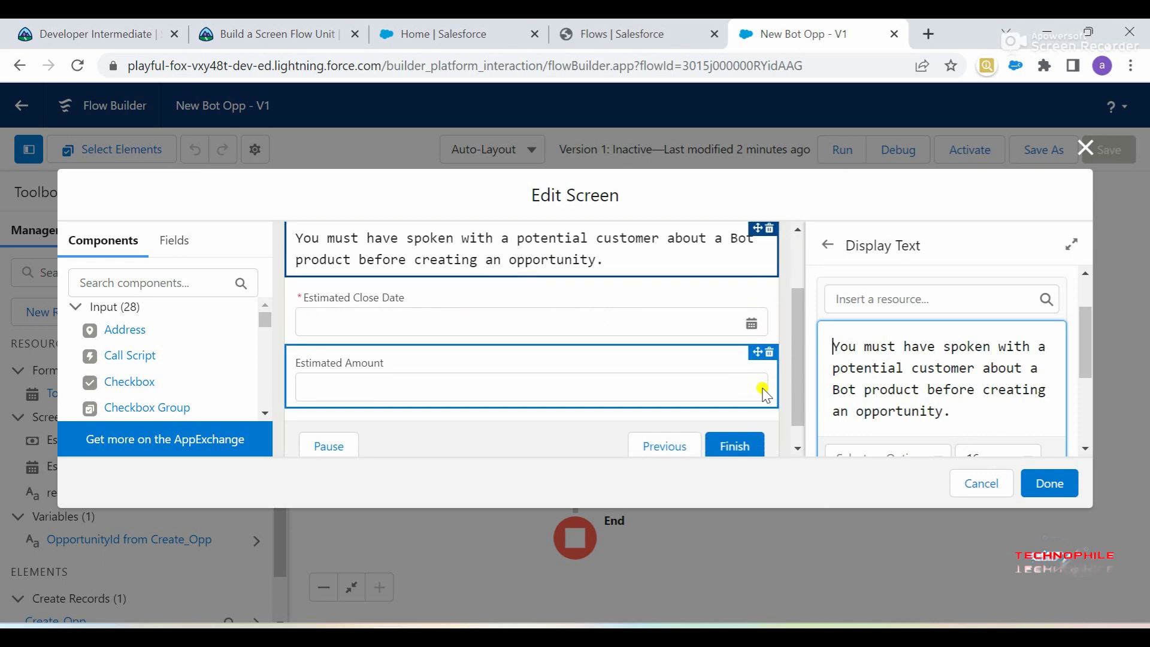
left_click(746, 445)
scroll(744, 457, "down", 1)
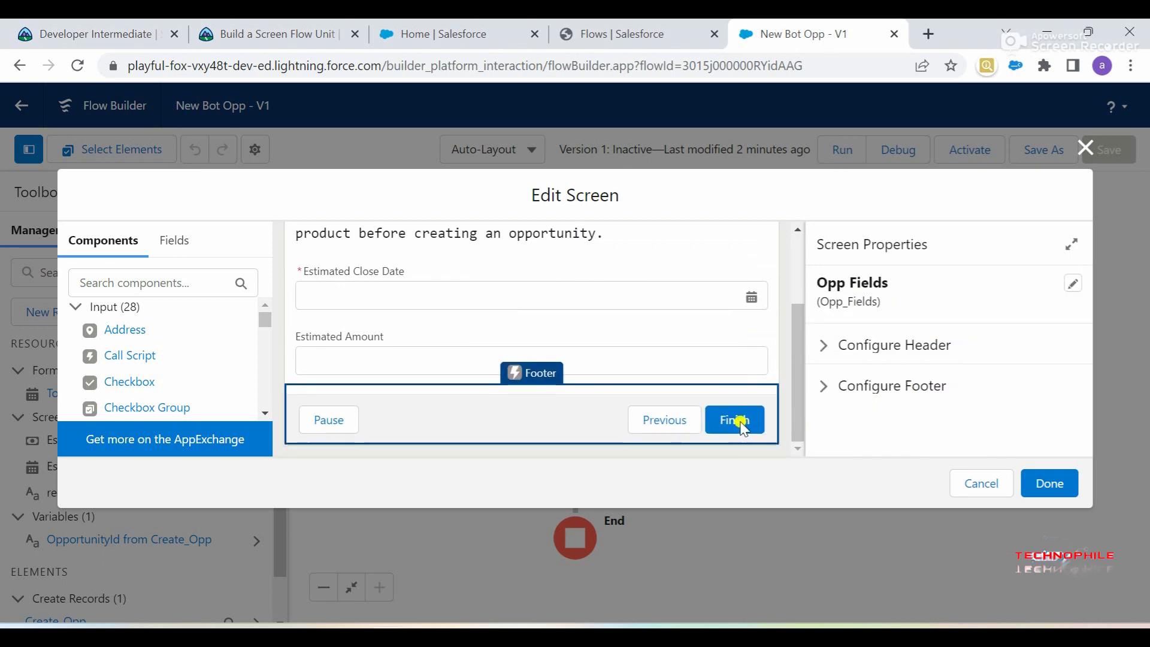
left_click(1046, 492)
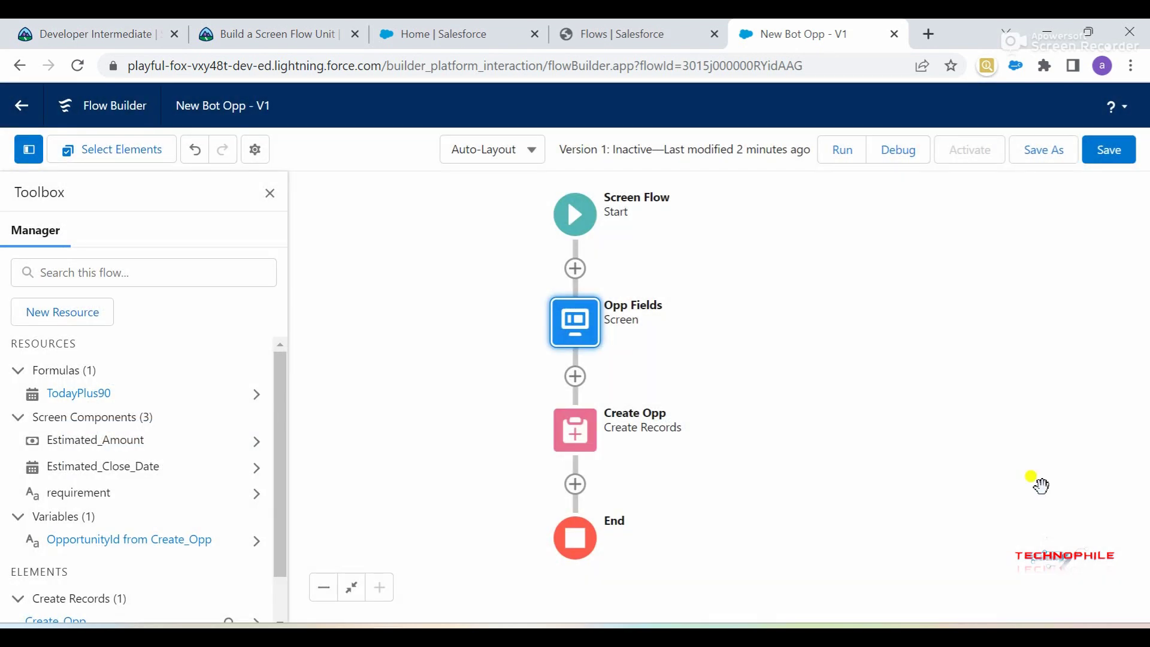
left_click(1108, 153)
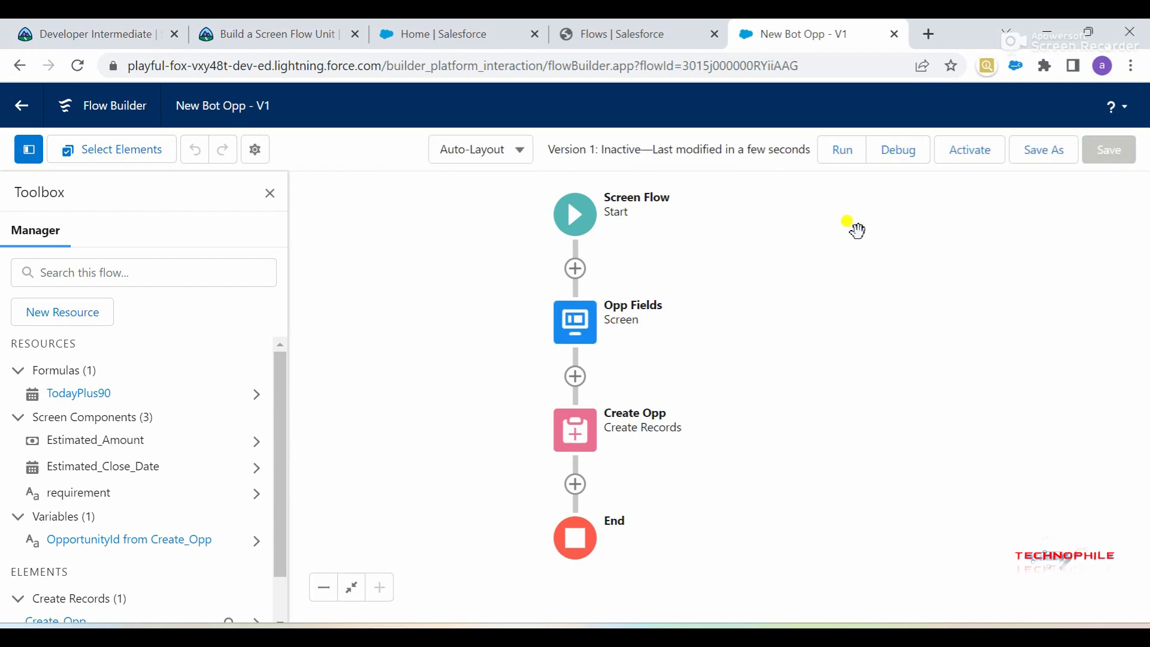
- Go back to the Trailhead unit and check the challenge again to earn the 500 points
left_click(272, 25)
scroll(360, 459, "down", 10)
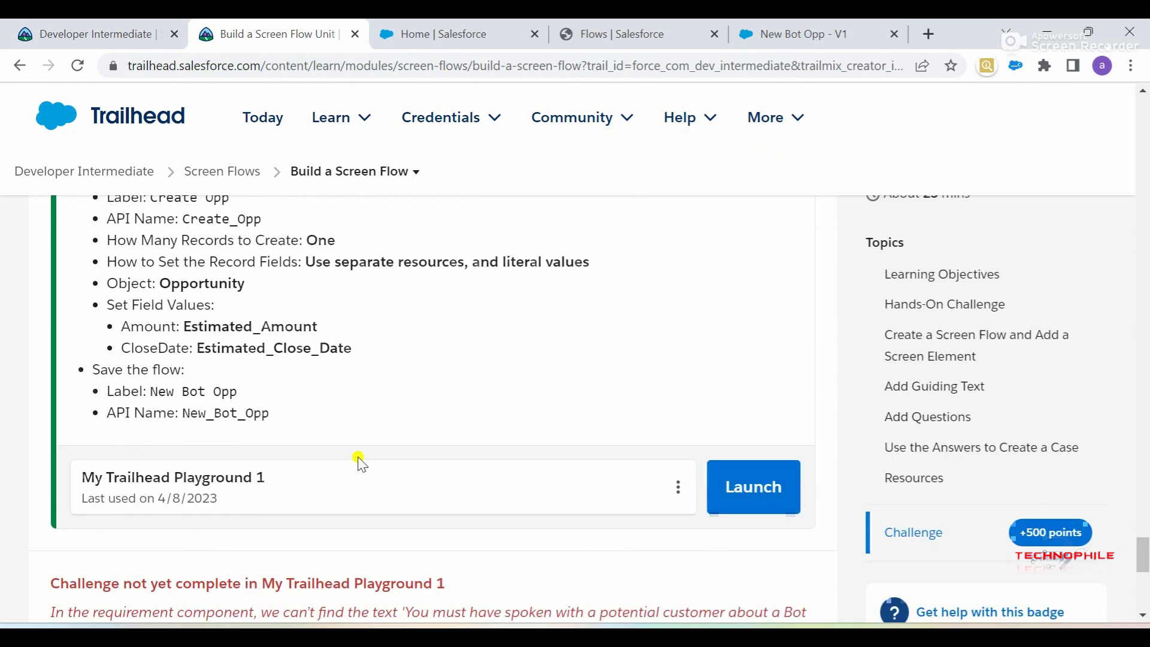
left_click(217, 481)
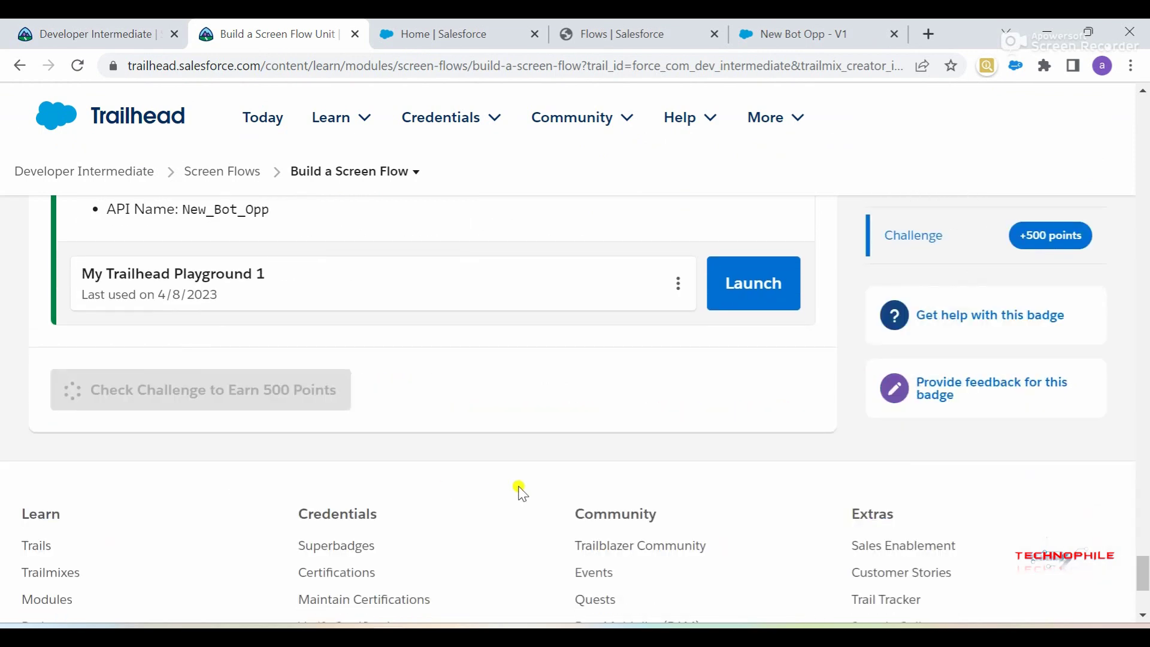
scroll(521, 491, "down", 1)
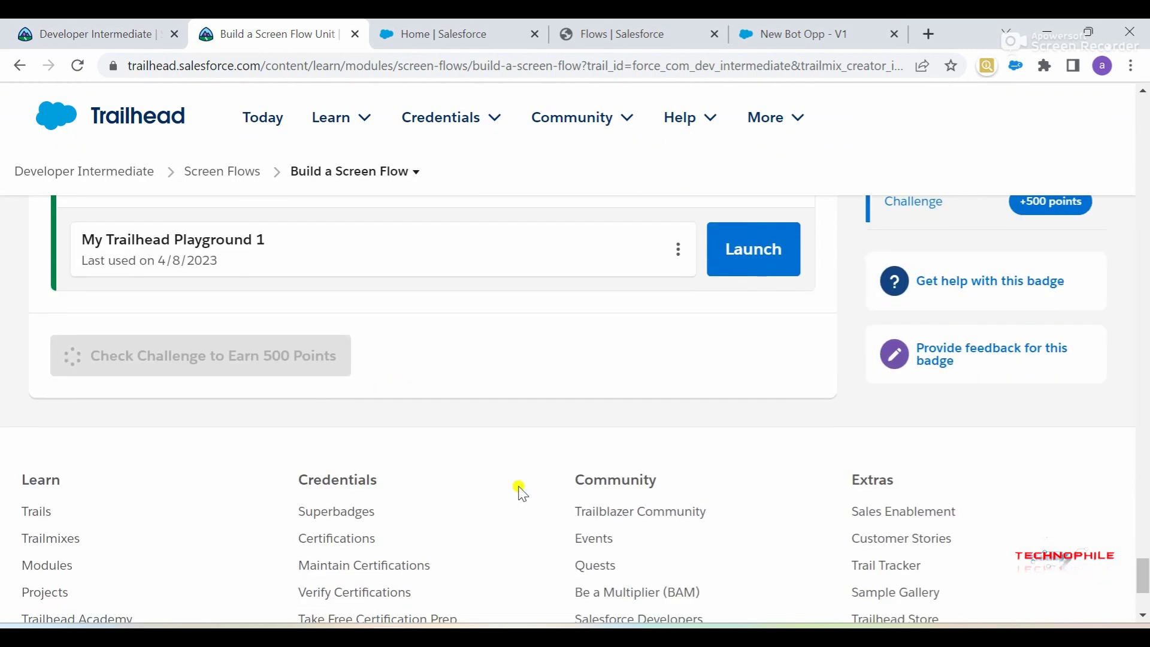